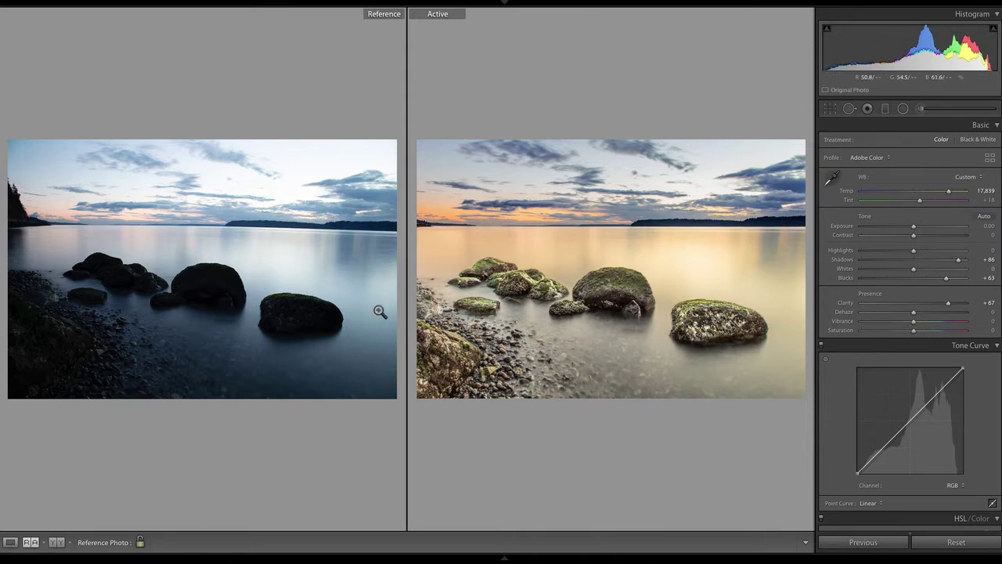
Show the active photo alone and compare the edited version with the unedited one, ending on the unedited photo.
click(11, 541)
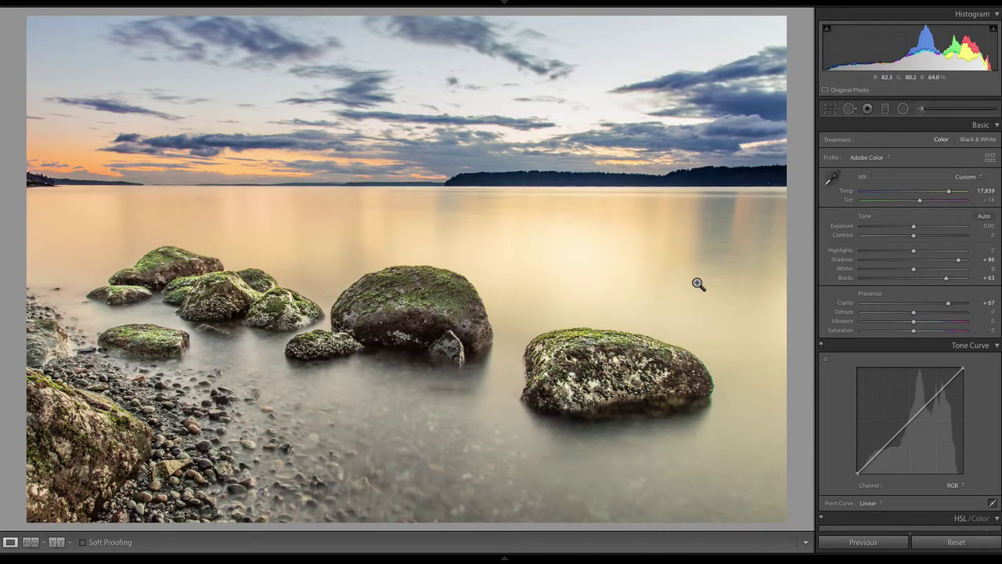
key(Right)
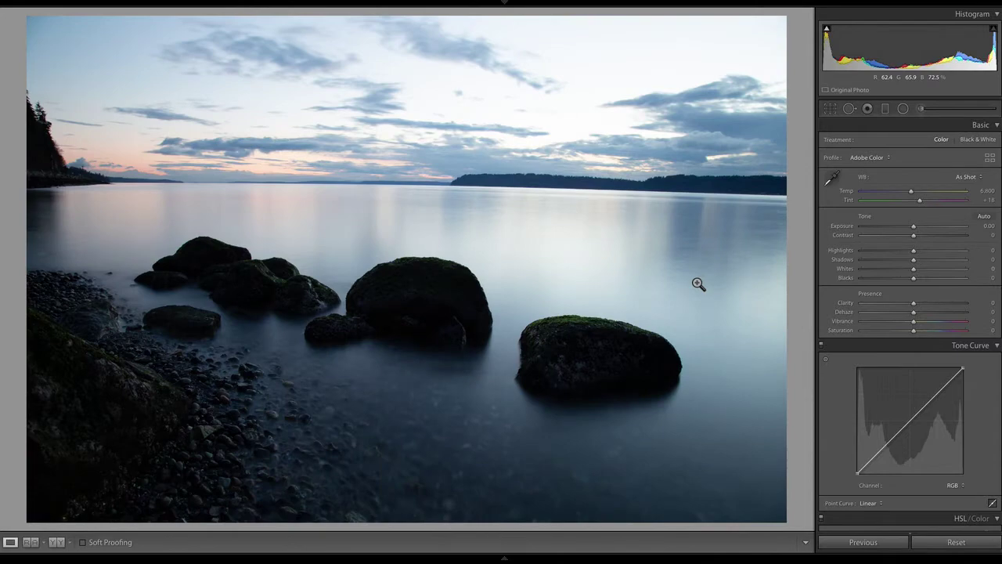
key(Left)
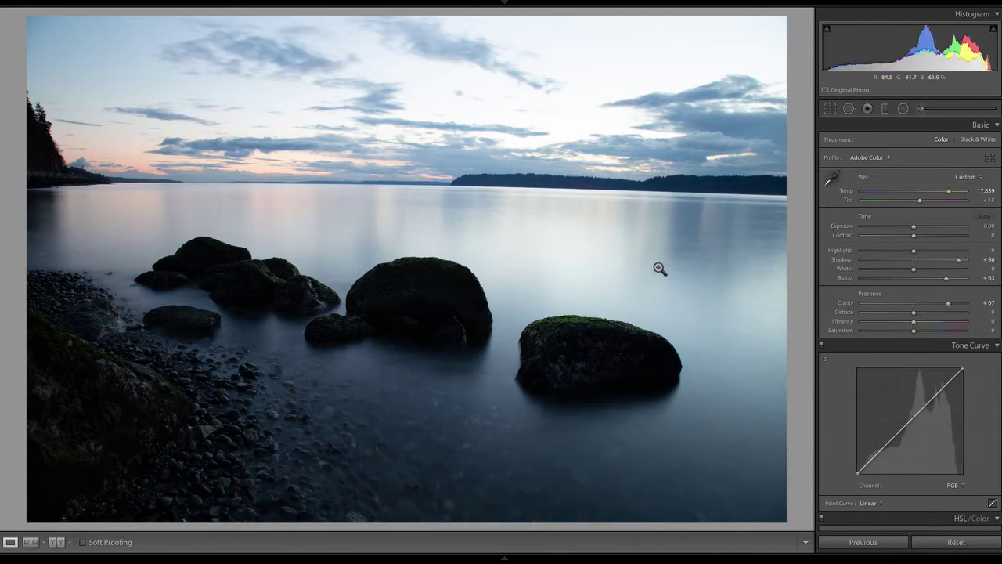
key(Right)
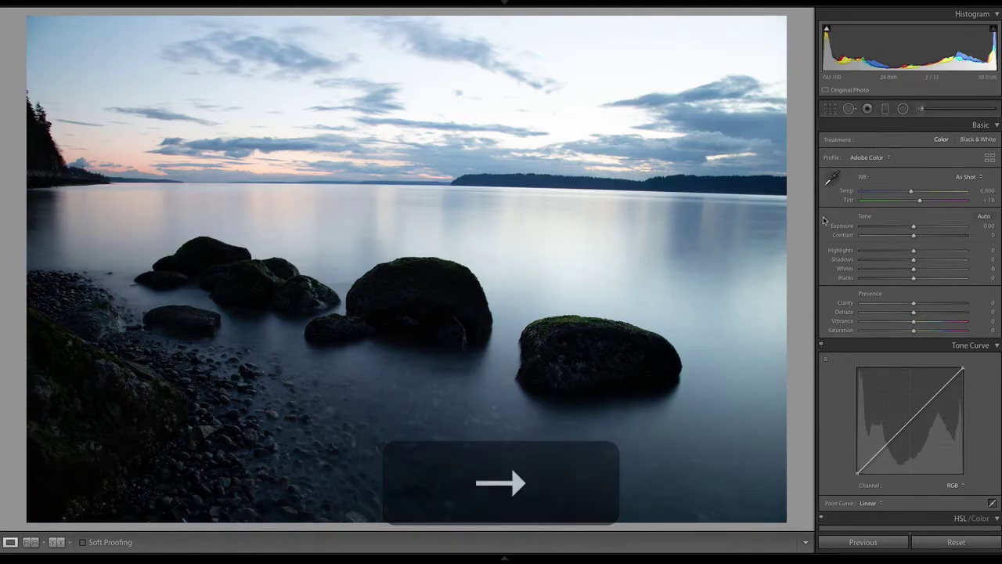
Straighten the photo along the distant waterline, rotating the crop to an angle of -0.37.
click(829, 108)
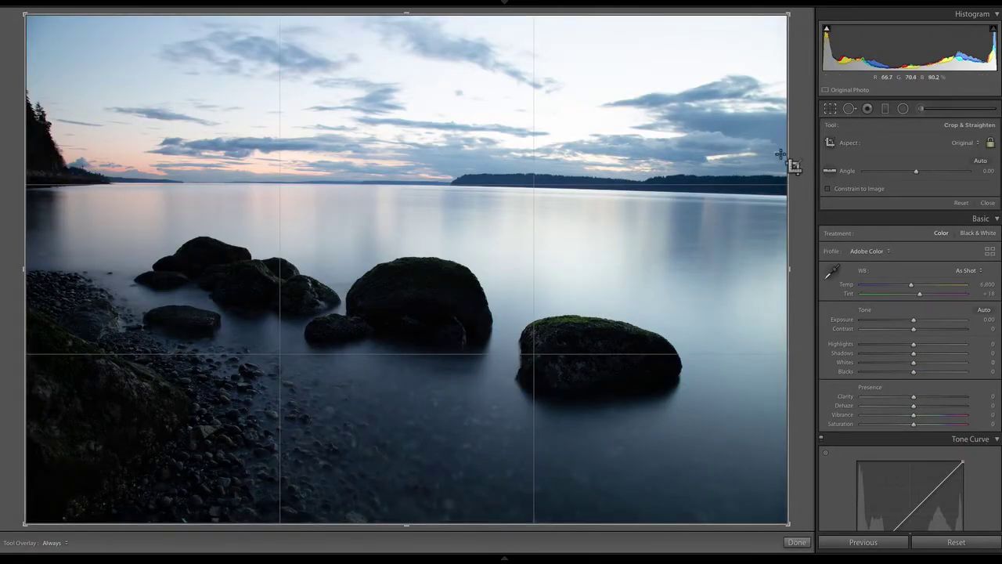
click(826, 173)
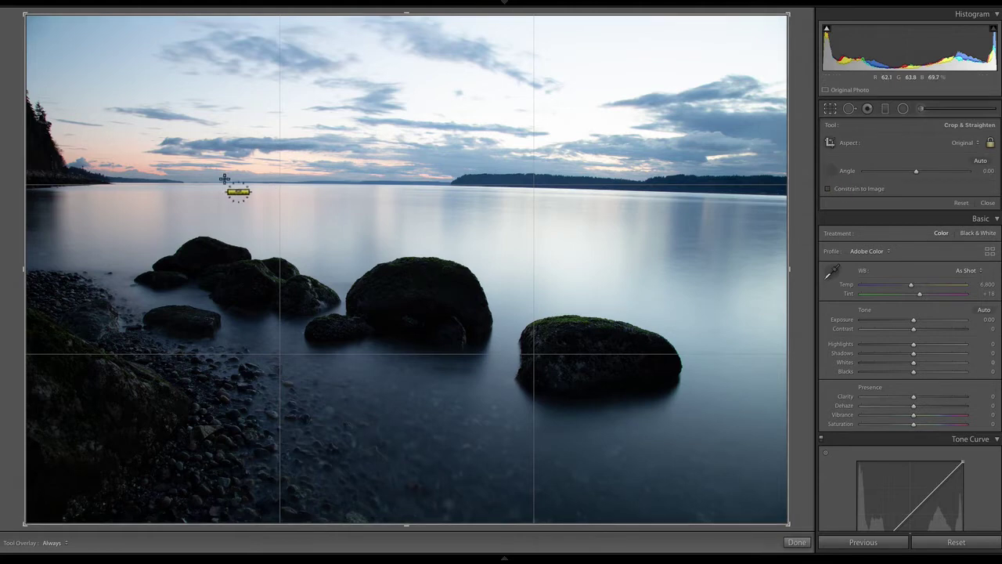
drag(185, 181, 665, 183)
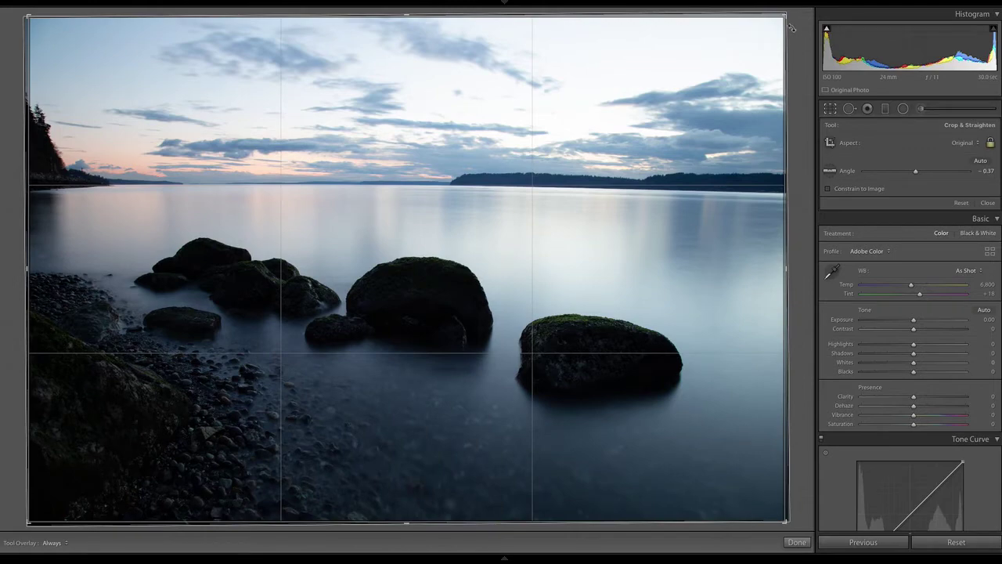
Crop the photo tighter at its original aspect ratio, reframe it to exclude the trees on the shore, and apply the crop.
drag(787, 16, 765, 41)
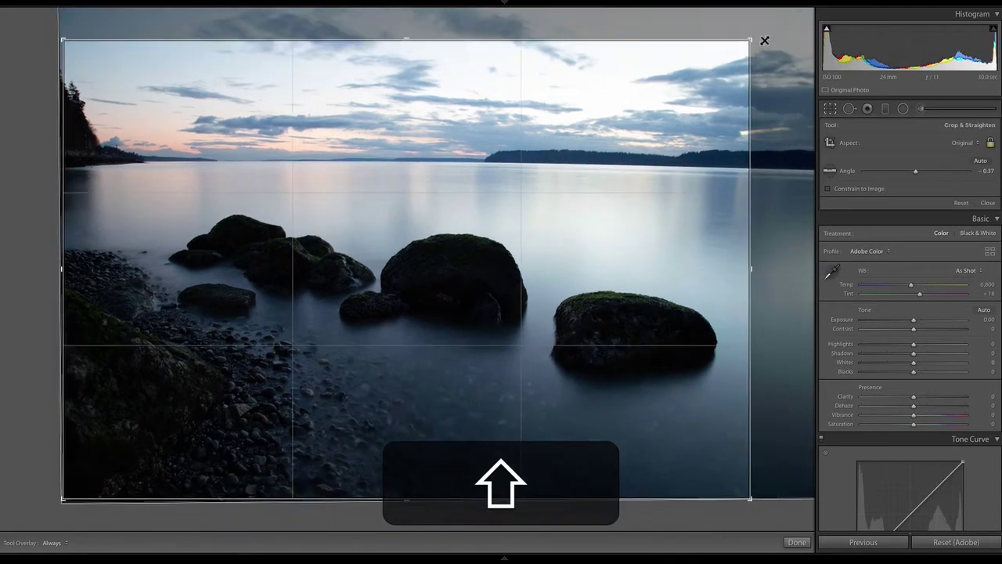
drag(604, 159, 548, 180)
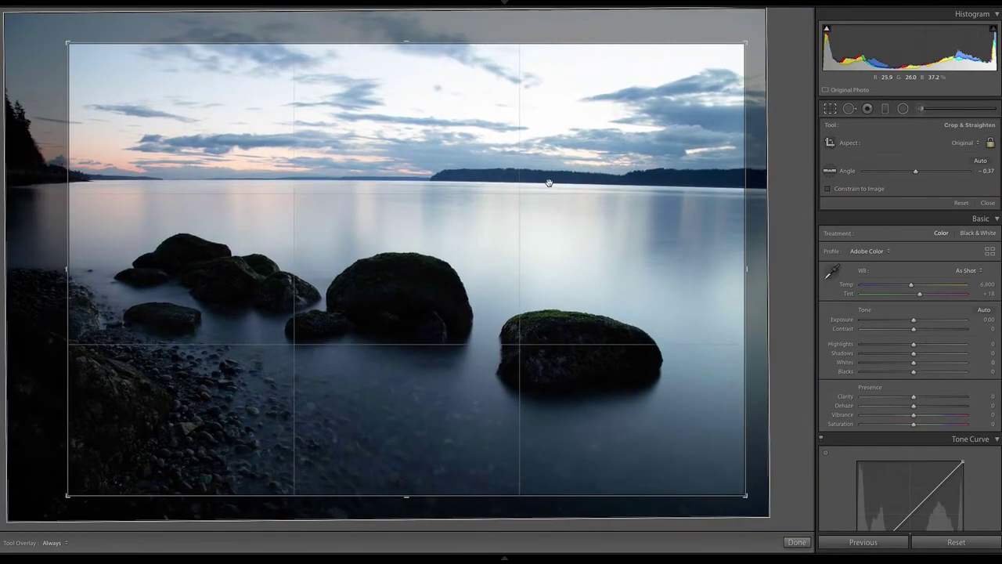
drag(568, 328, 543, 329)
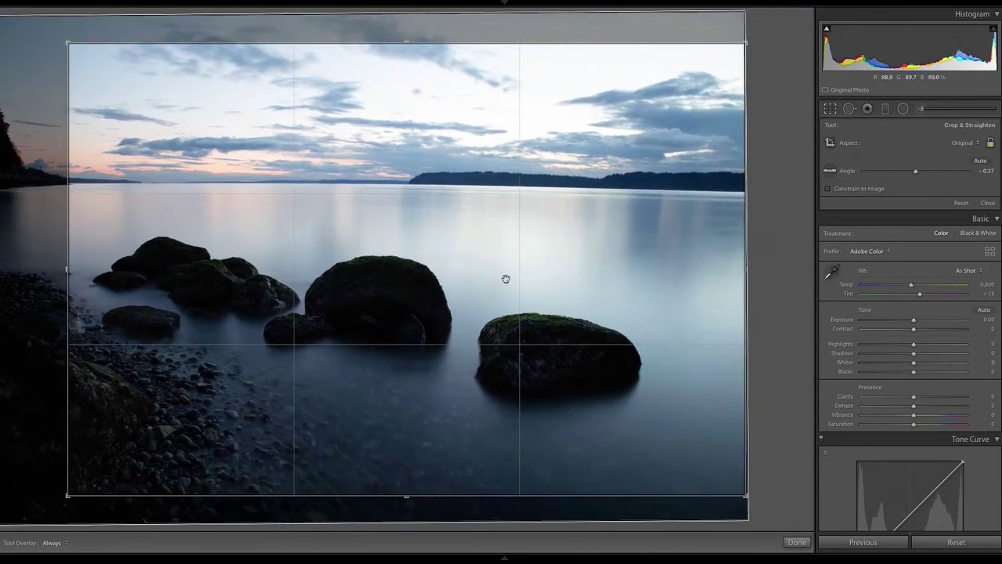
drag(277, 212, 435, 212)
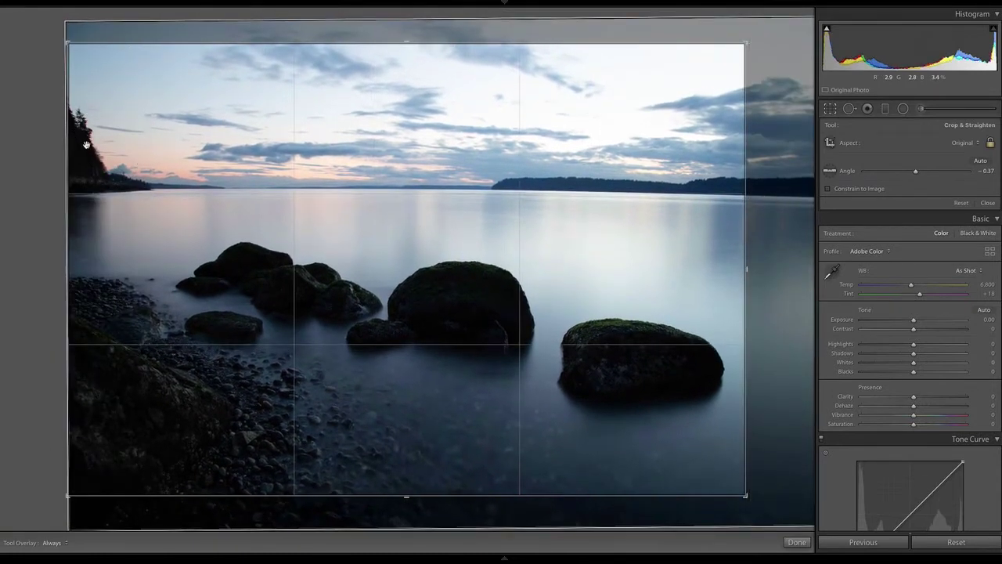
drag(588, 242, 511, 243)
key(Return)
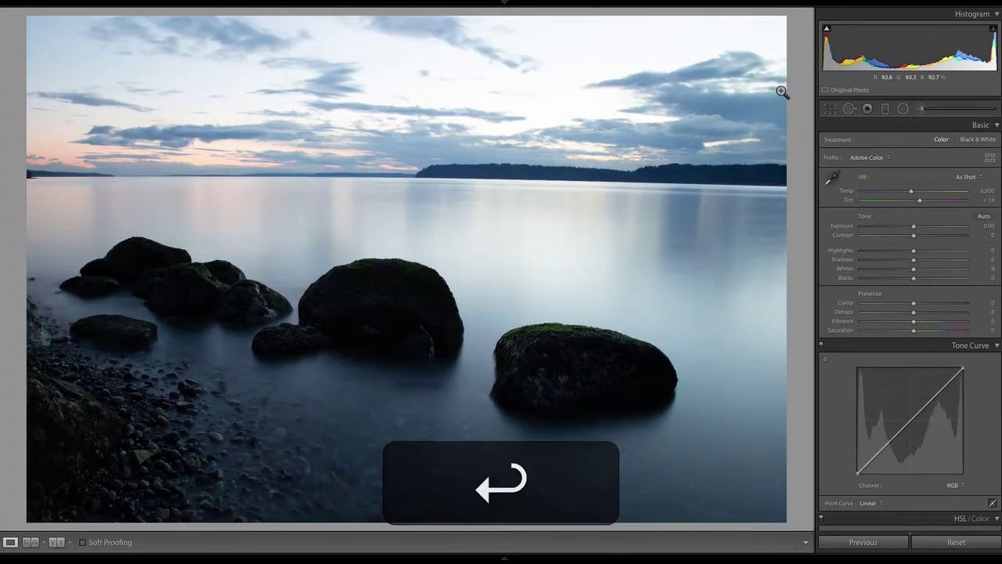
Reopen the crop and fine-tune the framing so the horizon sits near the upper thirds line, then apply it.
click(832, 110)
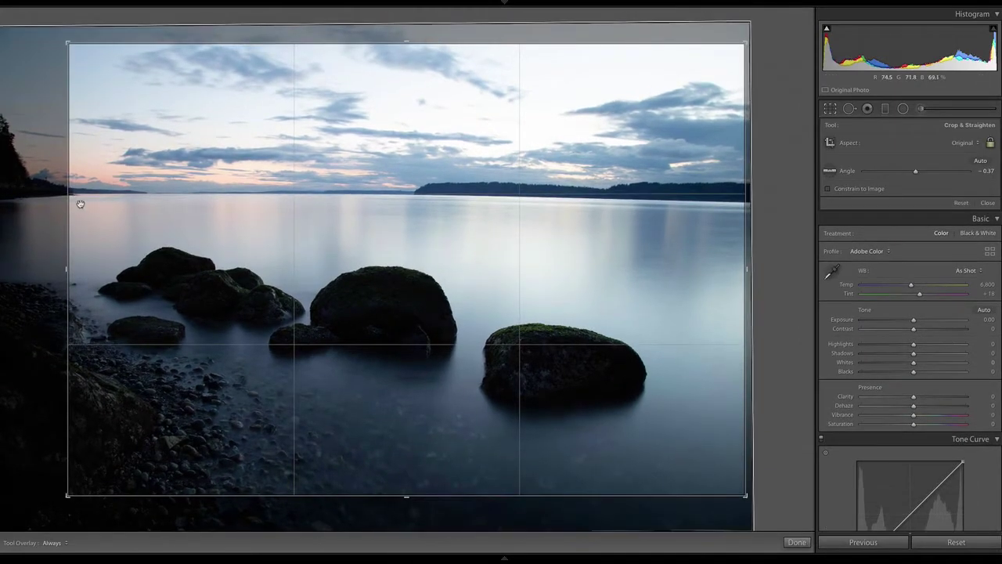
key(Return)
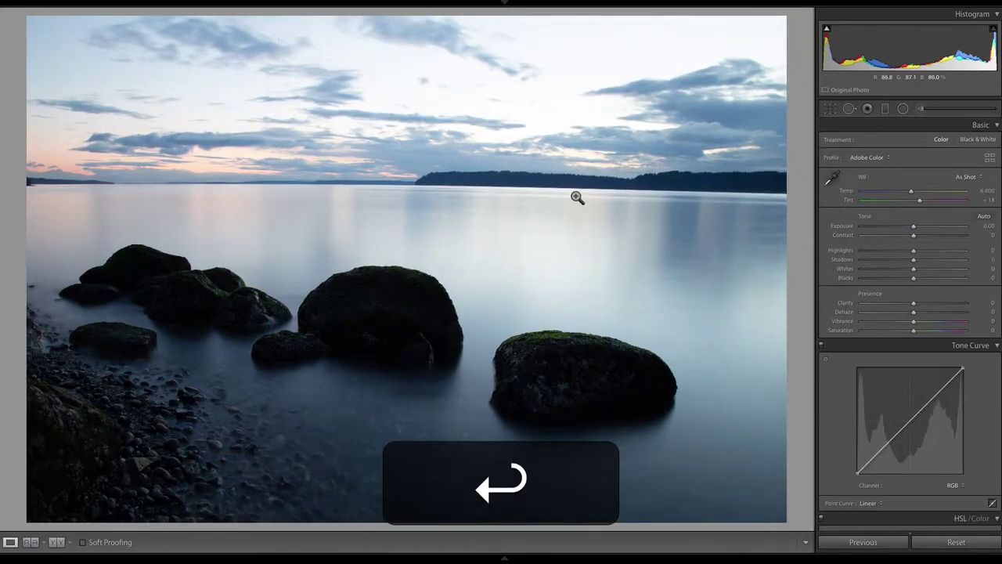
click(831, 109)
key(Return)
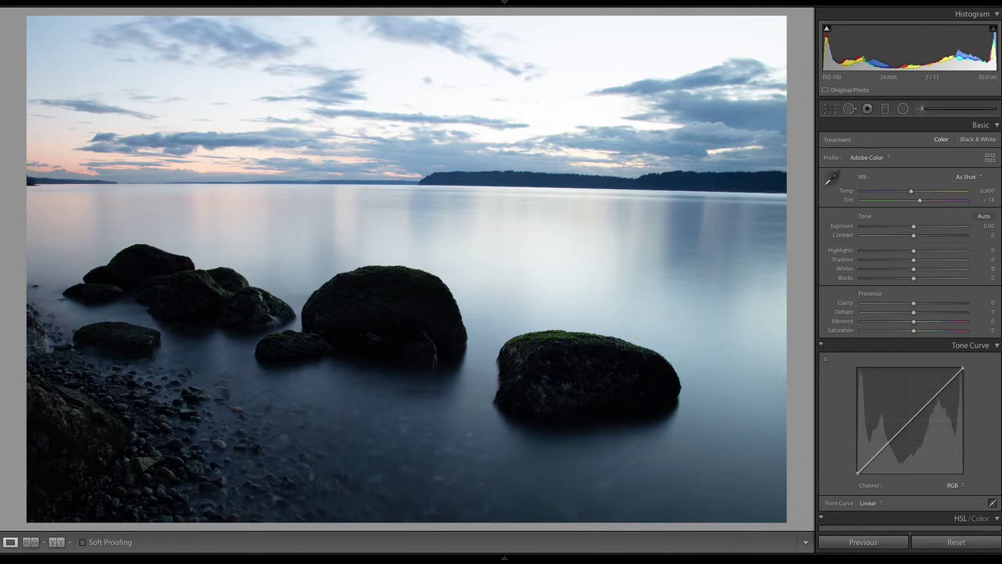
Set the photo's Shadows to +77, Blacks to +32 and Clarity to +27 in the basic adjustments.
drag(913, 260, 929, 283)
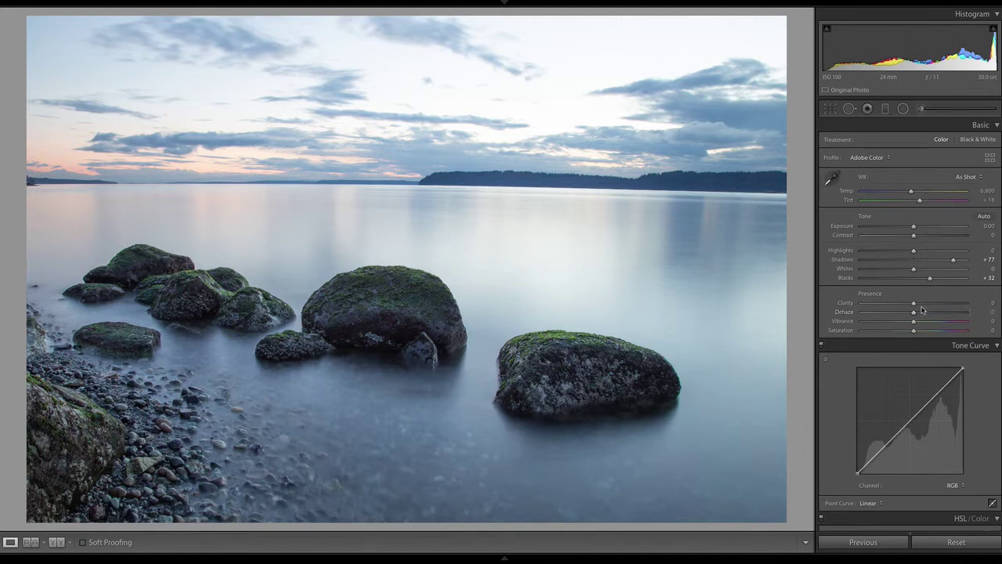
mouse_move(913, 304)
mouse_down()
mouse_move(954, 306)
mouse_move(927, 304)
mouse_up()
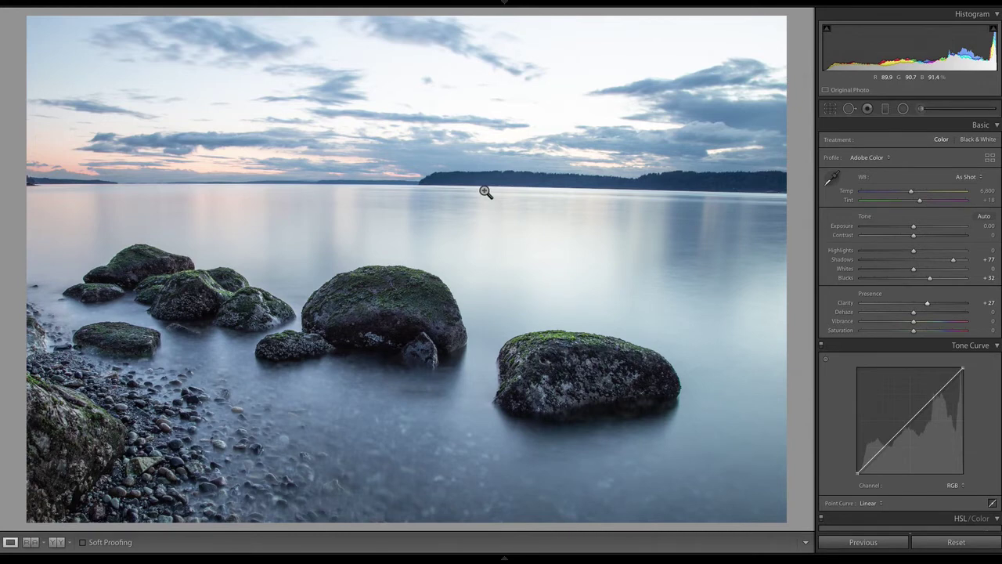
Review the finished version of the photo and its develop settings, then return to the photo being edited.
key(Left)
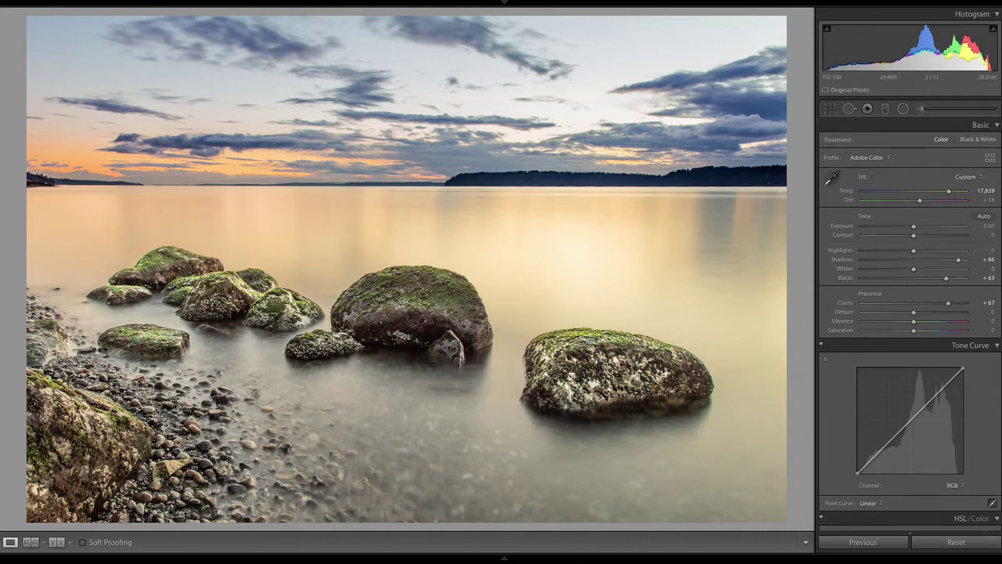
scroll(909, 313, down, 15)
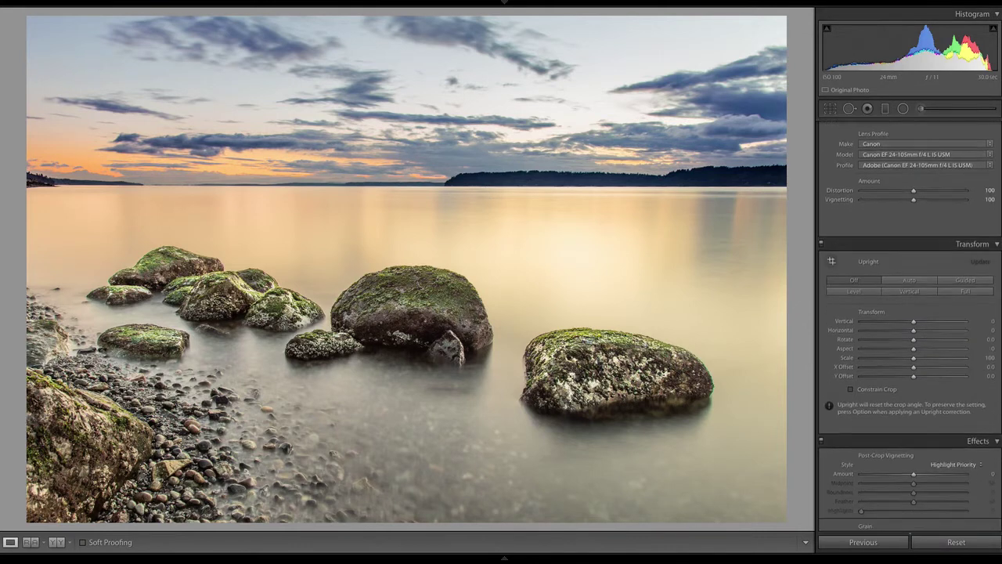
scroll(910, 313, up, 15)
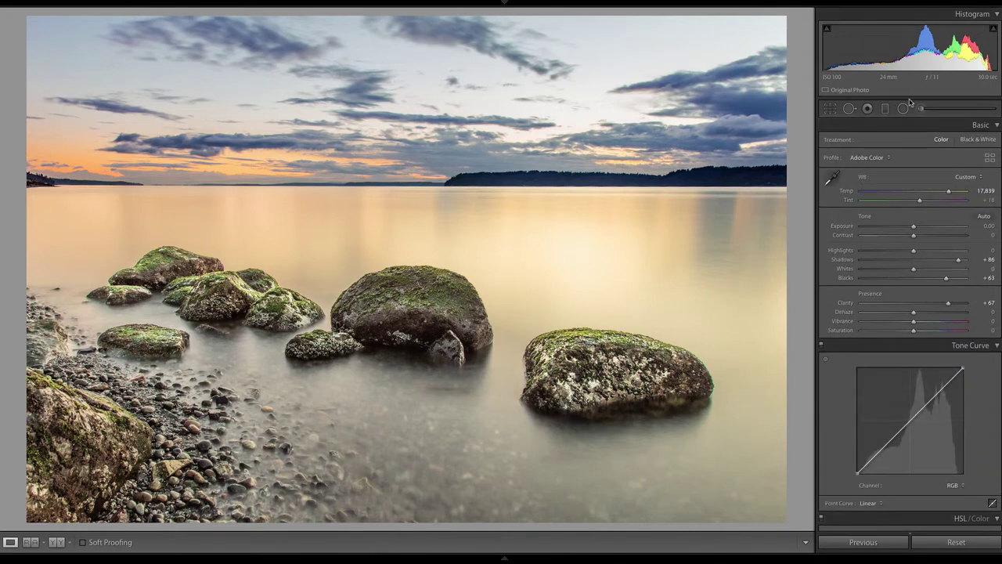
key(Right)
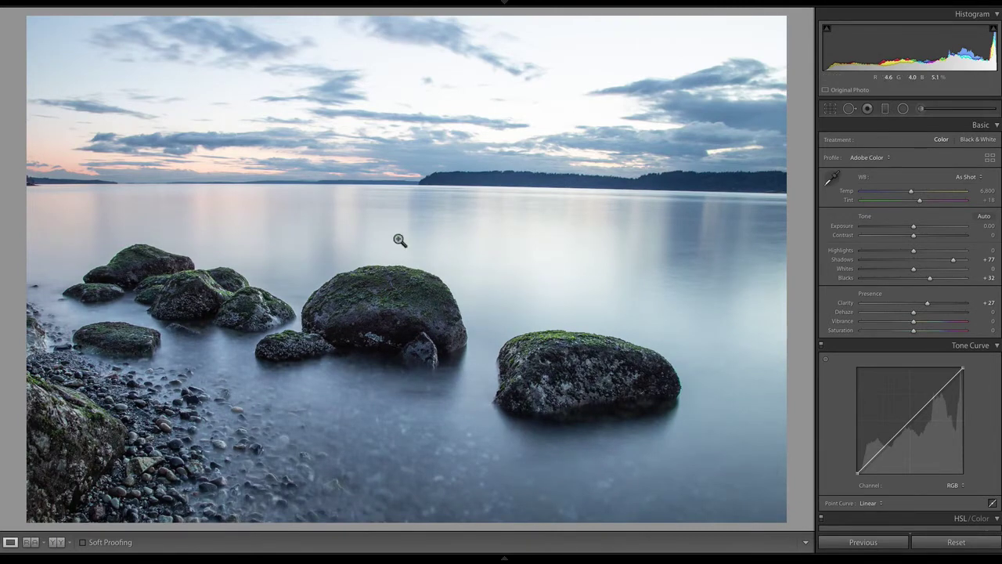
Add a level graduated filter covering the sky with its transition centred on the horizon, checking its coverage with the mask overlay.
click(885, 109)
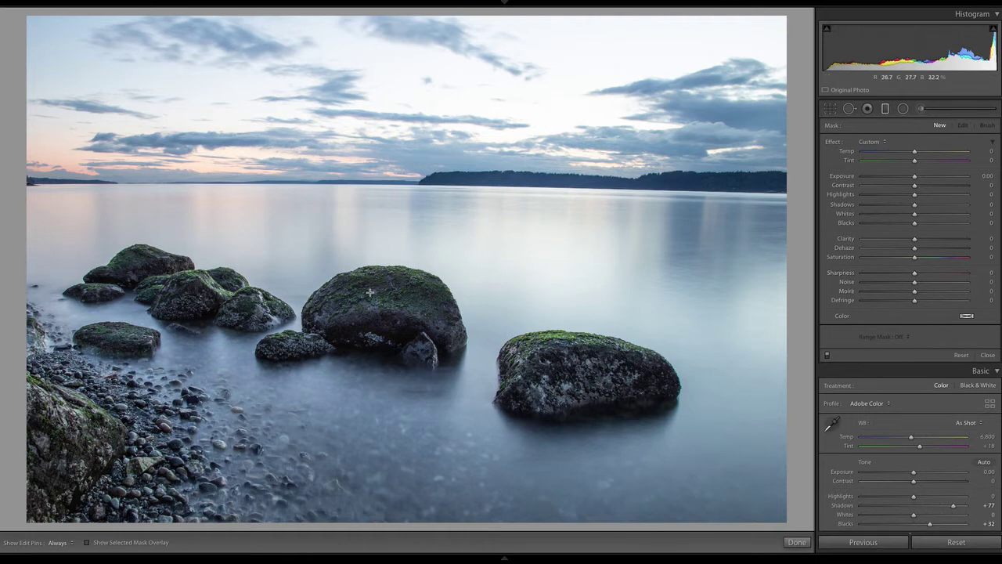
key(o)
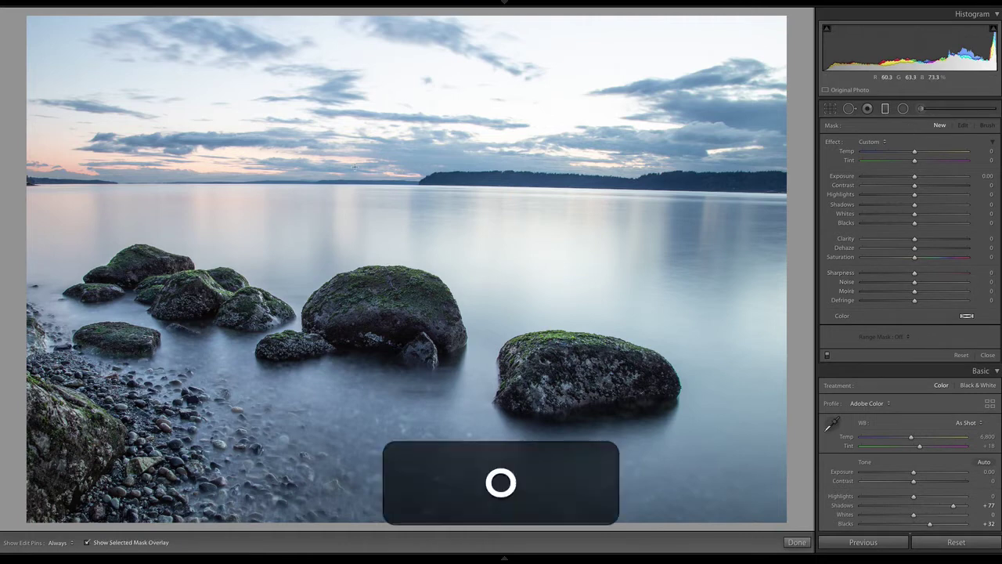
drag(358, 162, 404, 199)
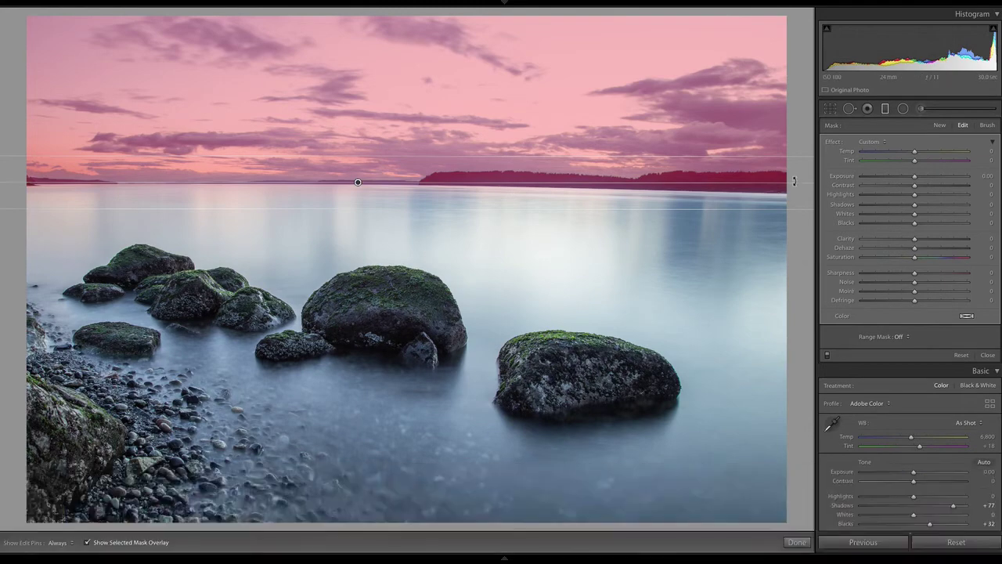
key(o)
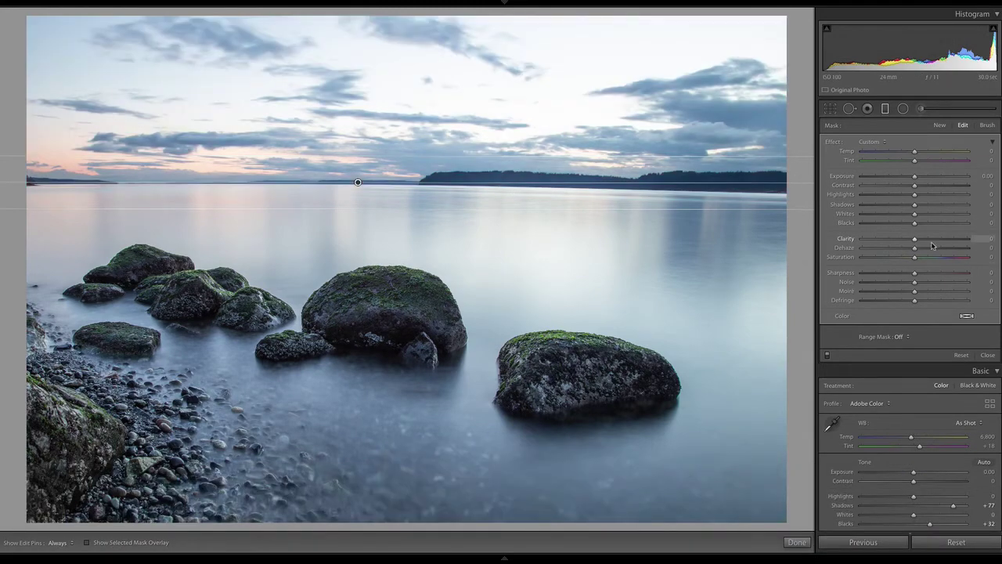
Try a Dehaze of 43 on the sky's graduated filter and reset it.
drag(914, 247, 938, 248)
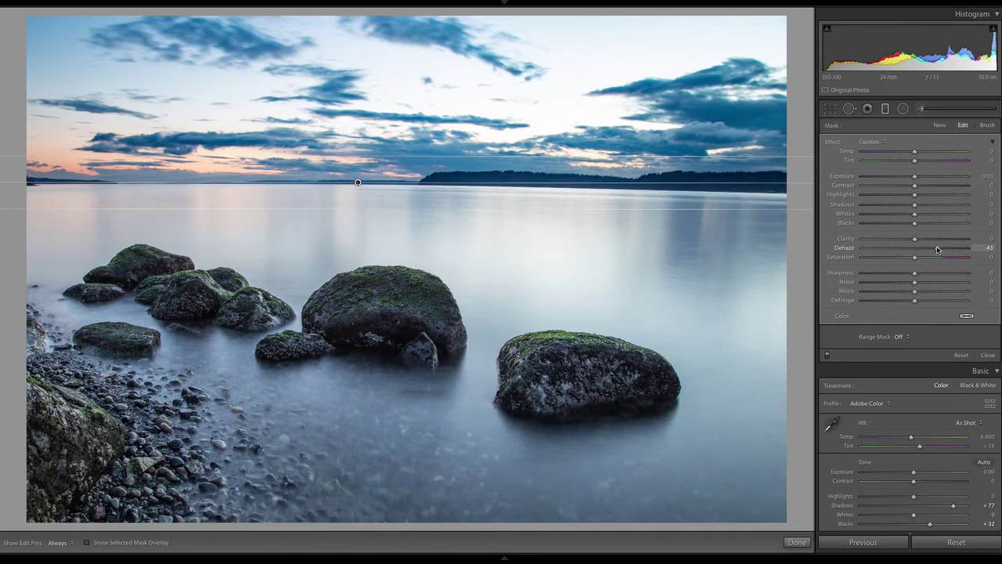
double_click(937, 249)
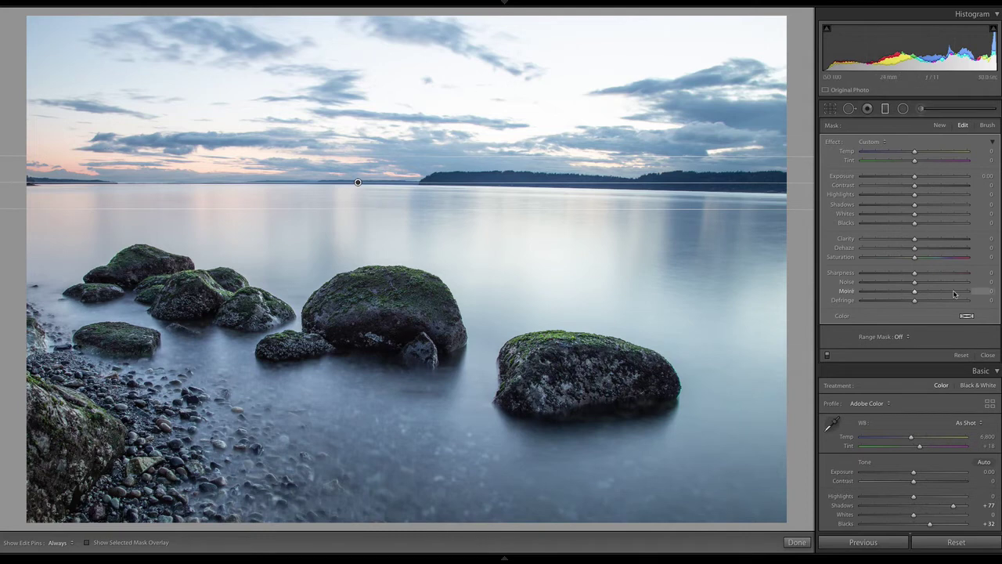
Restrict the sky filter with a Color range mask sampled from the blue clouds above the horizon, with Amount set to 22.
click(906, 337)
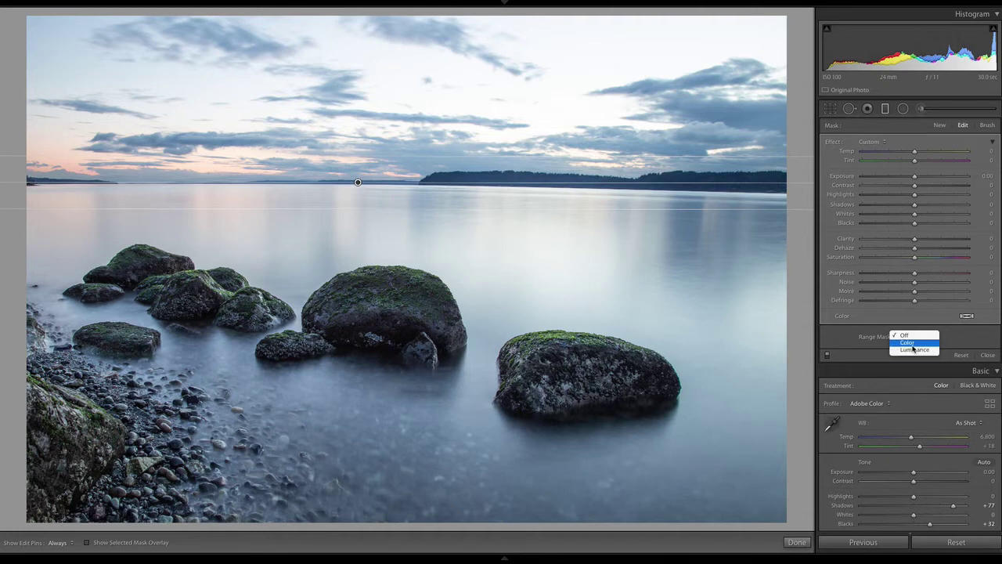
click(910, 343)
click(830, 338)
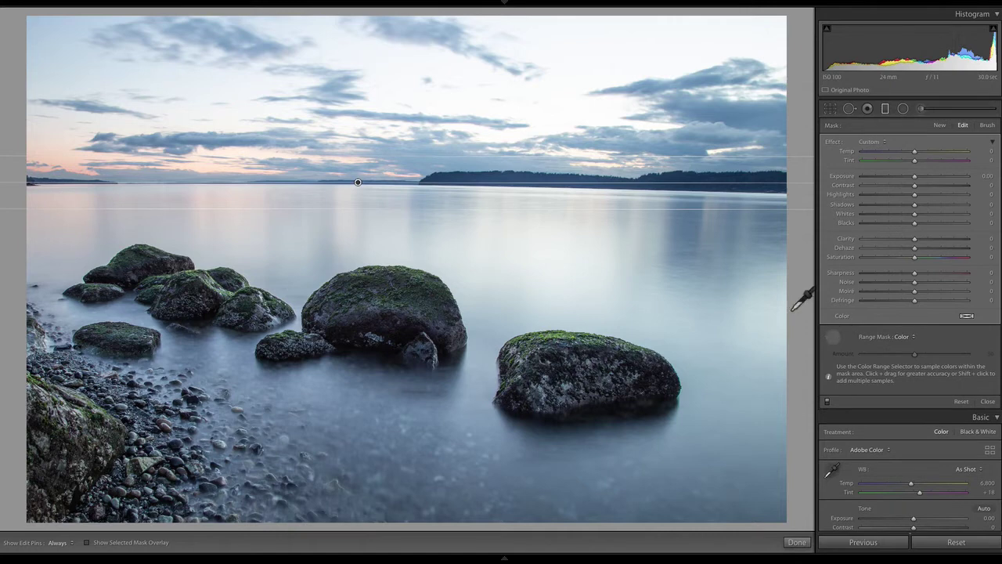
click(432, 147)
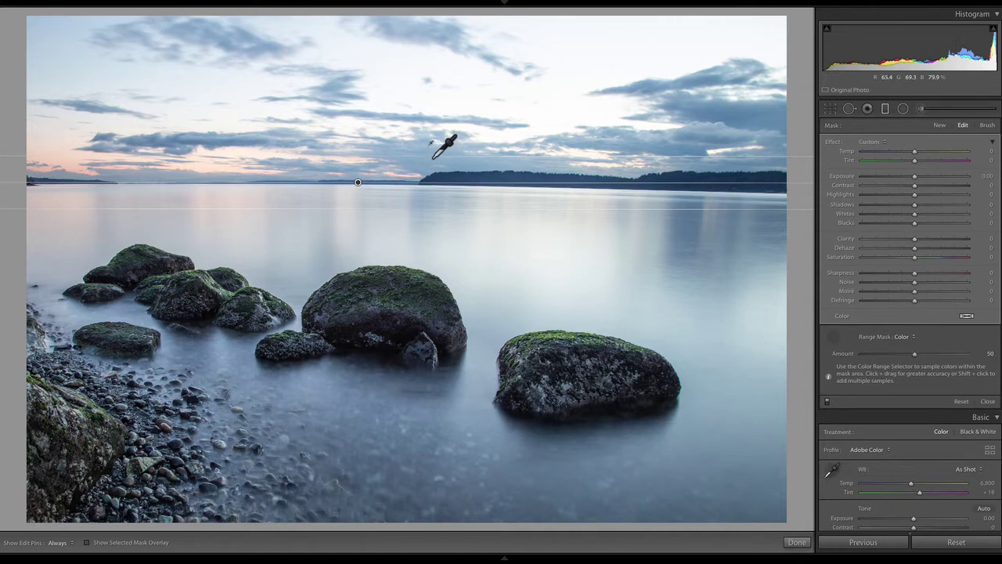
key(o)
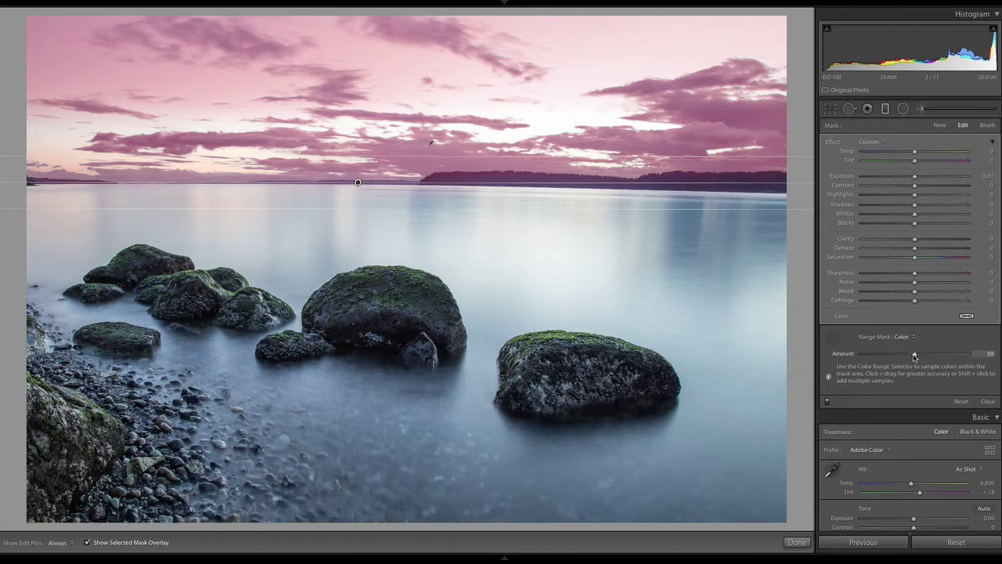
drag(911, 356, 885, 358)
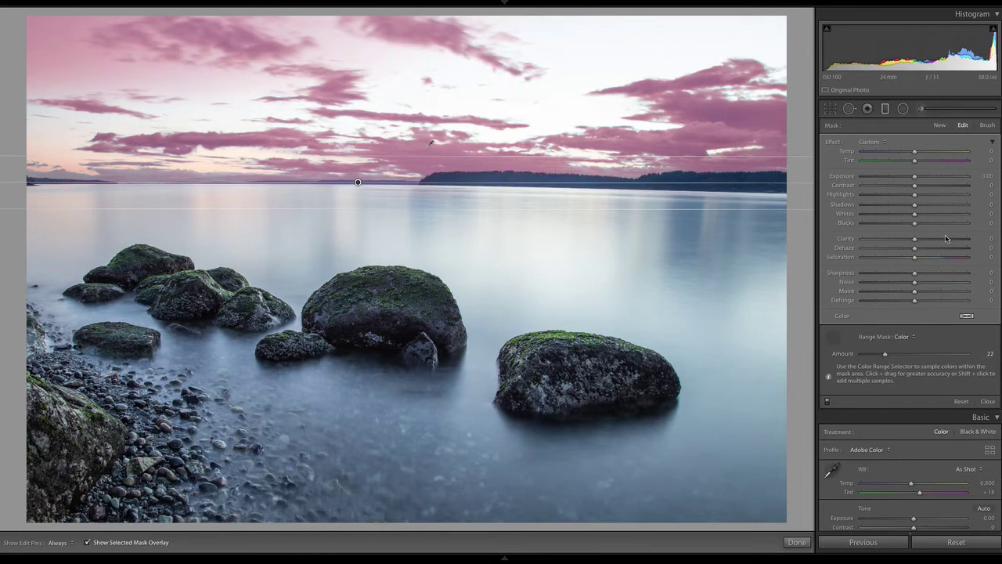
key(o)
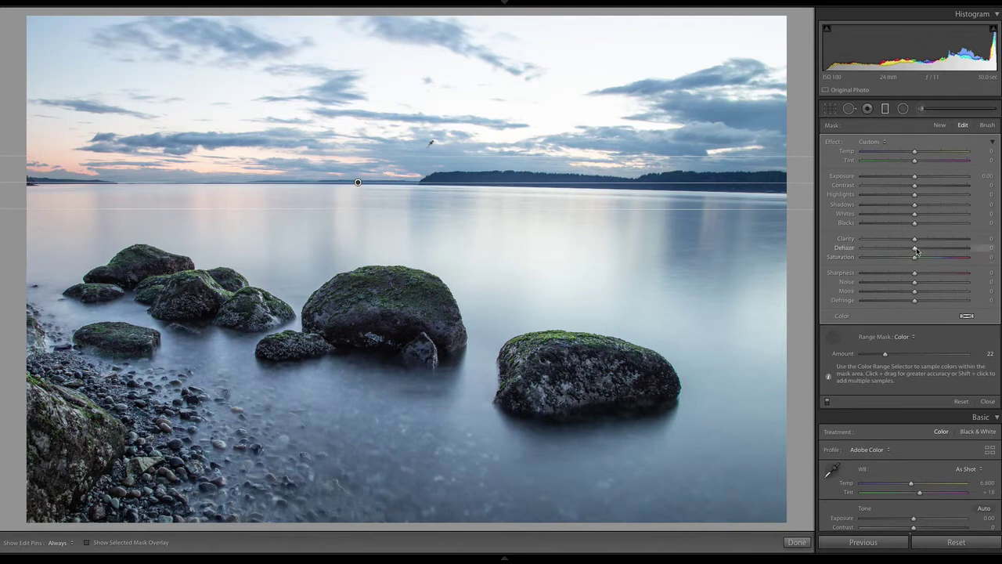
Set the masked sky filter's Dehaze to 22 and Temp to 36.
drag(916, 251, 927, 252)
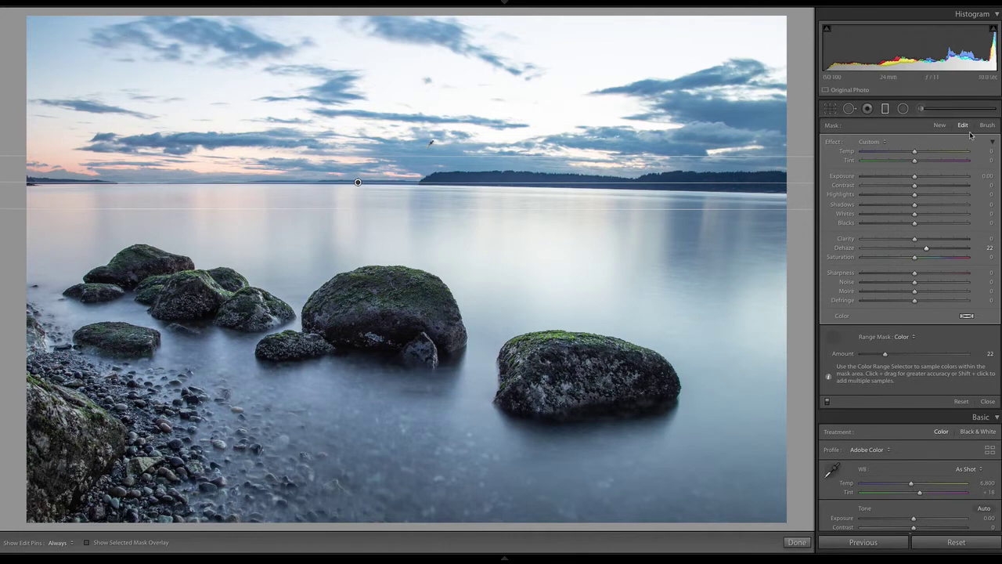
mouse_move(916, 153)
mouse_down()
mouse_move(900, 154)
mouse_move(943, 158)
mouse_move(912, 157)
mouse_move(933, 151)
mouse_move(933, 159)
mouse_up()
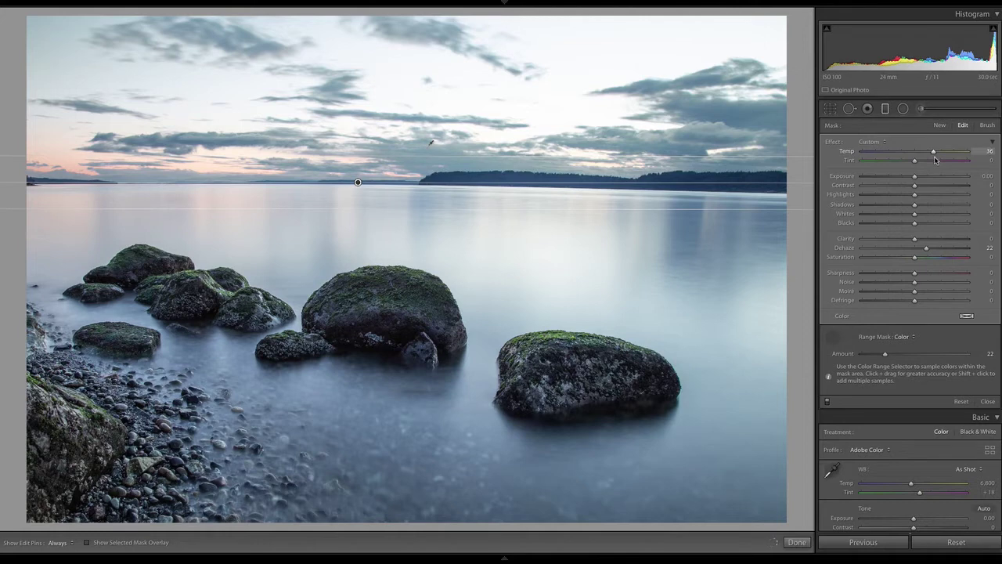
Set the color-masked sky filter's Temp to -16 and Clarity to 25, and close the filter.
drag(933, 159, 908, 155)
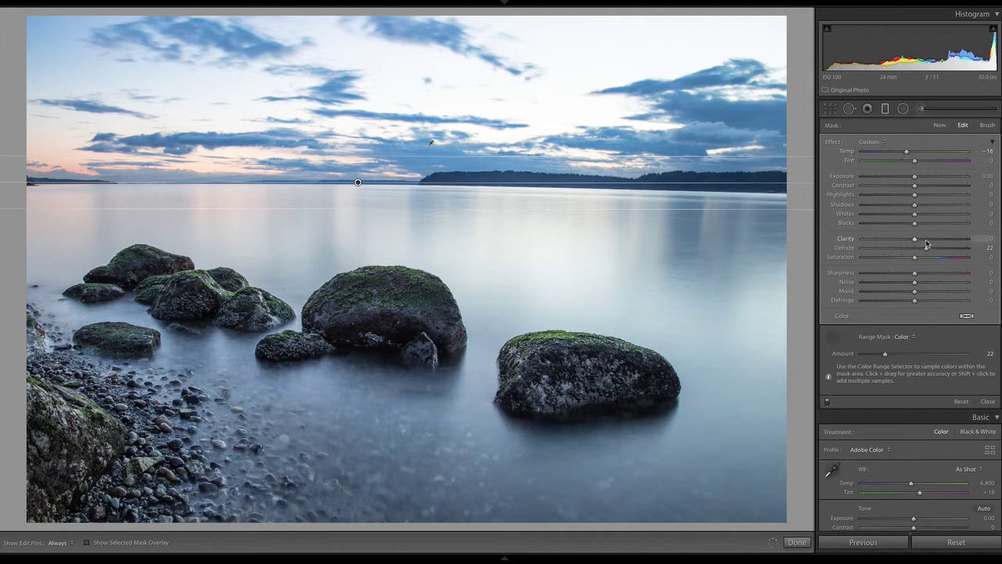
drag(926, 243, 927, 242)
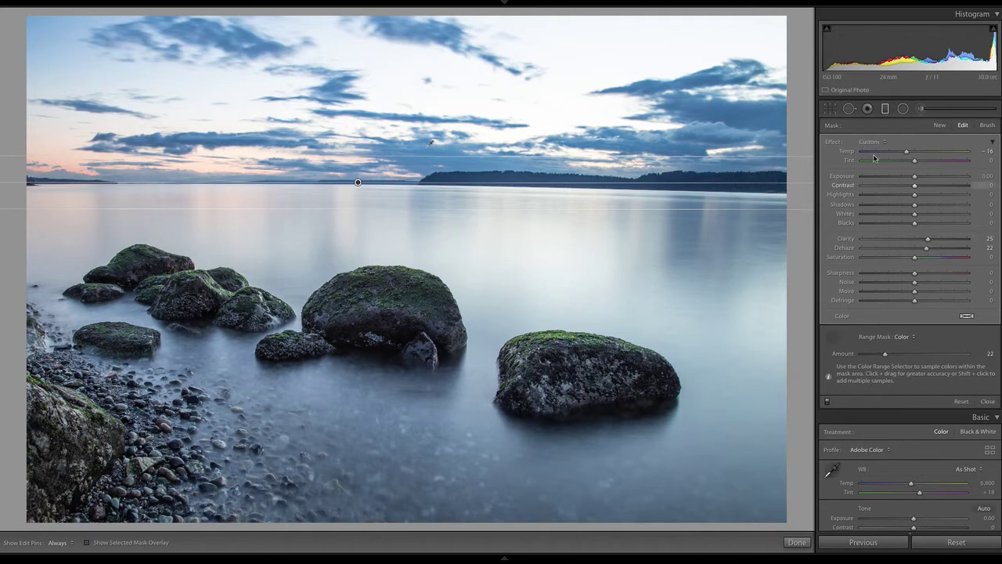
click(885, 108)
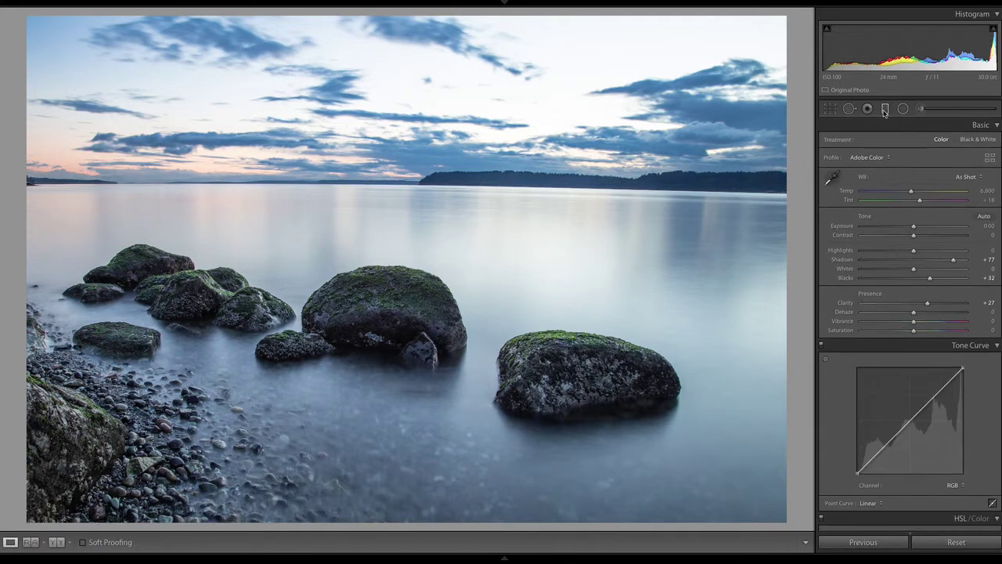
Add a second level graduated filter over the sky, centred on the horizon, and give it a Luminance range mask.
click(885, 109)
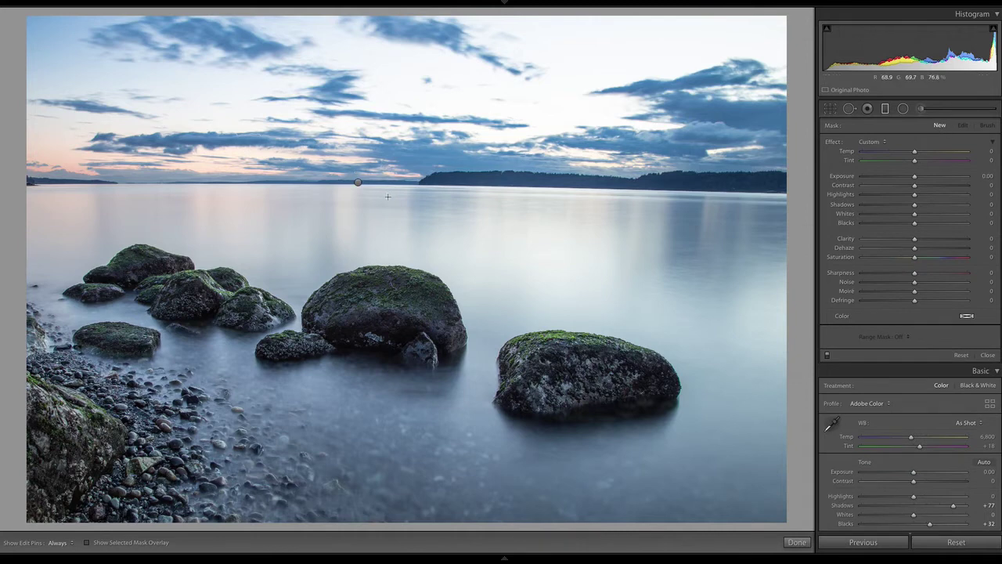
drag(387, 168, 387, 198)
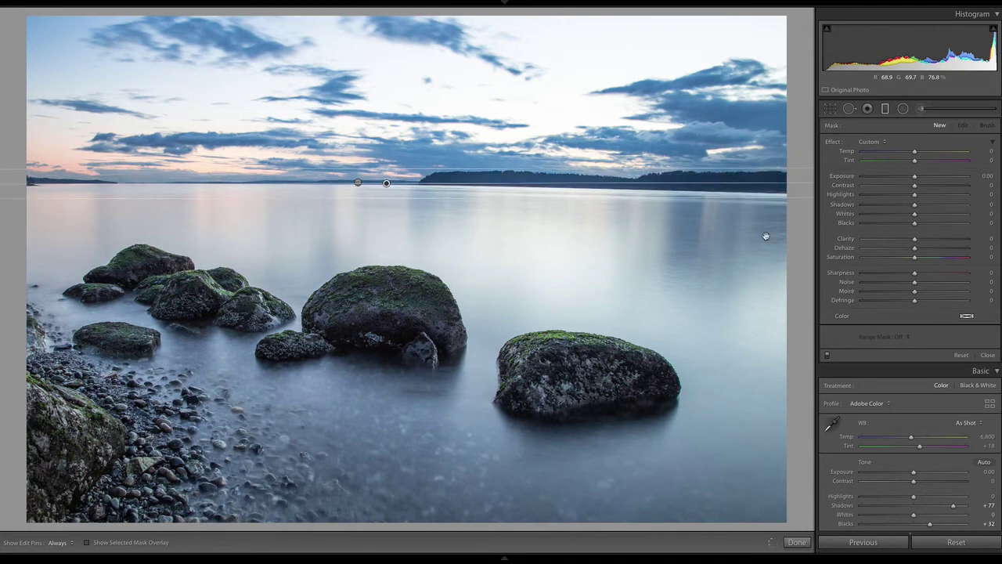
click(905, 337)
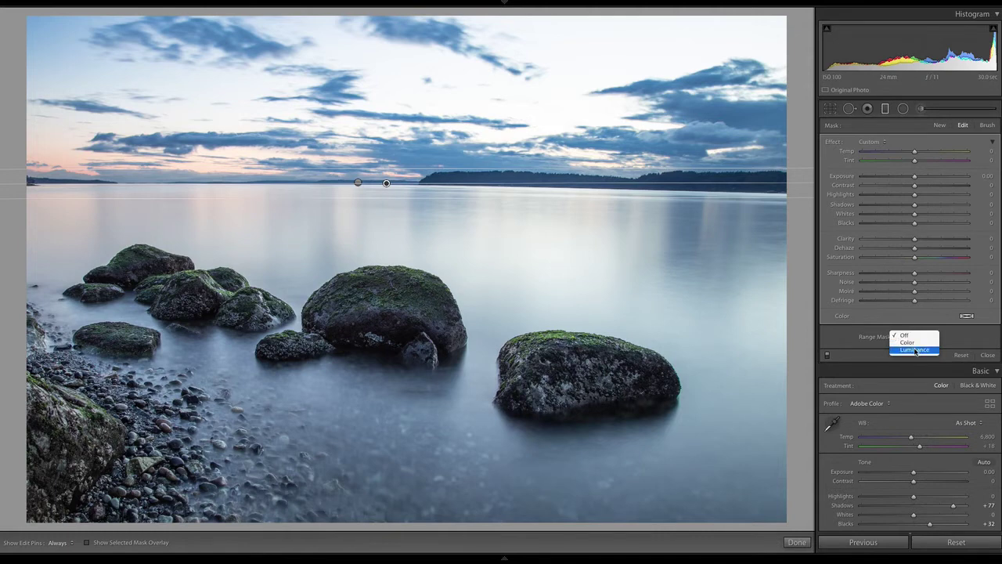
click(914, 350)
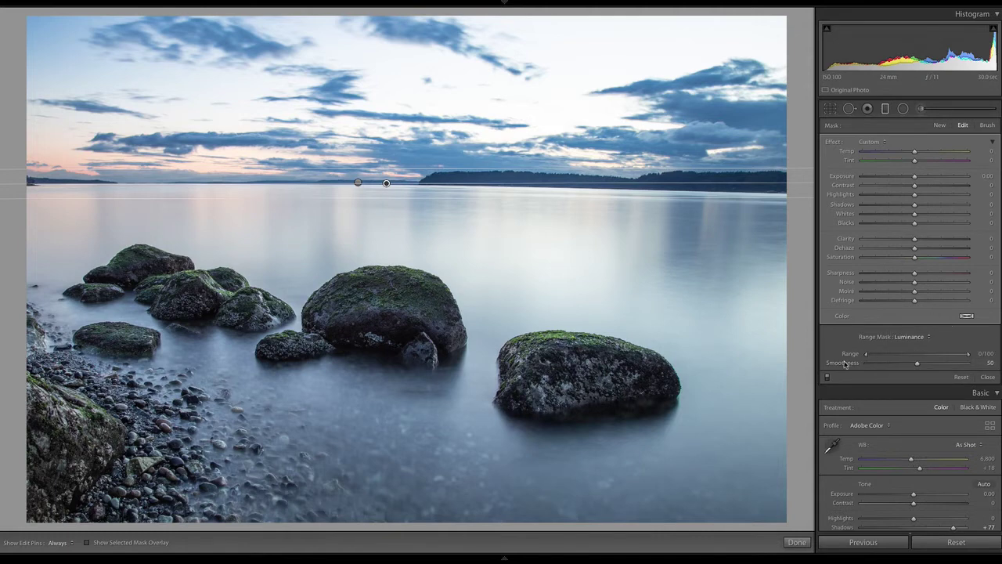
Limit the luminance mask to the bright sky with Range 82/100 and Smoothness 28, judging it with the mask overlay.
key(o)
drag(867, 355, 944, 361)
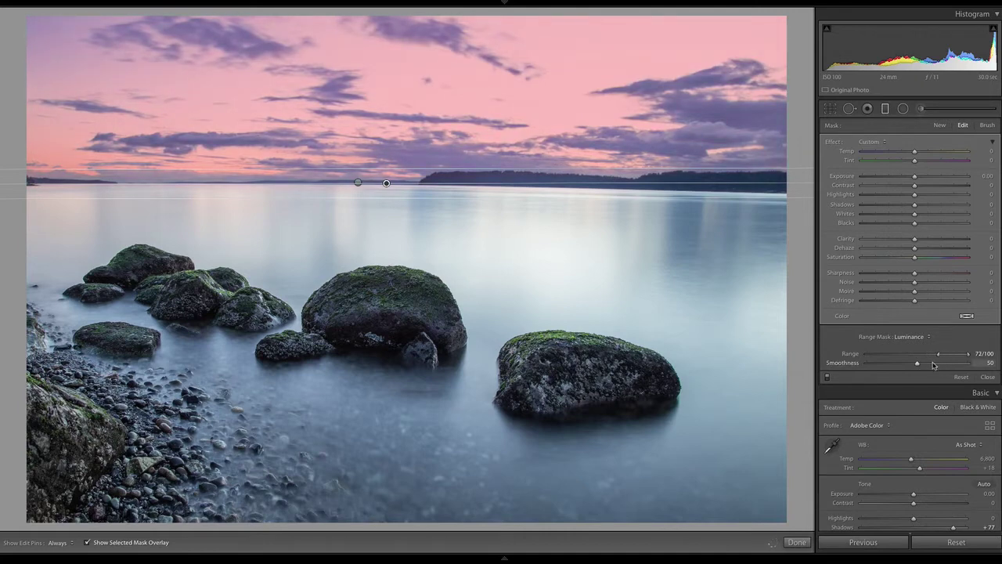
drag(917, 363, 950, 356)
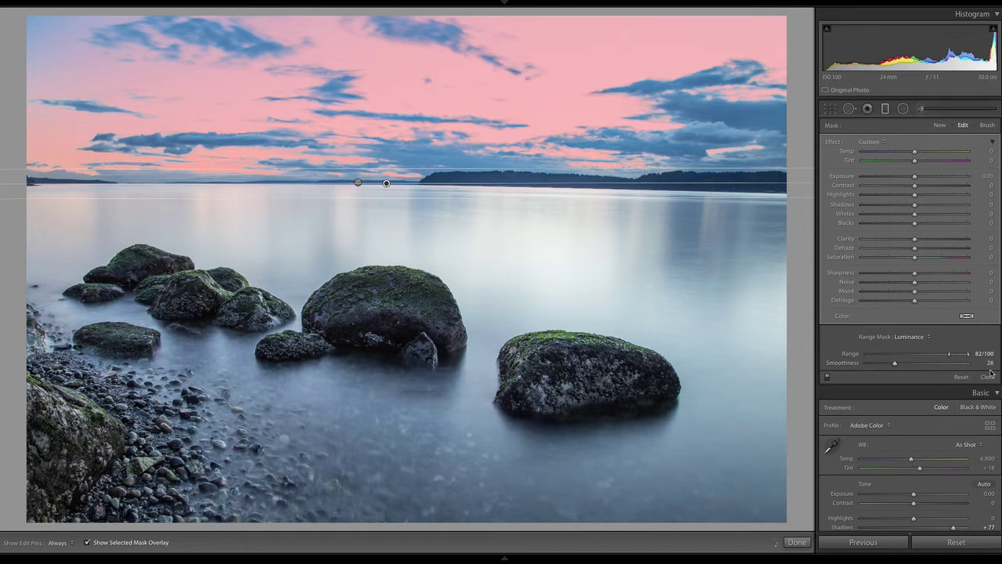
key(o)
Set the luminance-masked filter's Temp to 55, Exposure to -0.87 and Highlights to -44.
drag(913, 152, 946, 158)
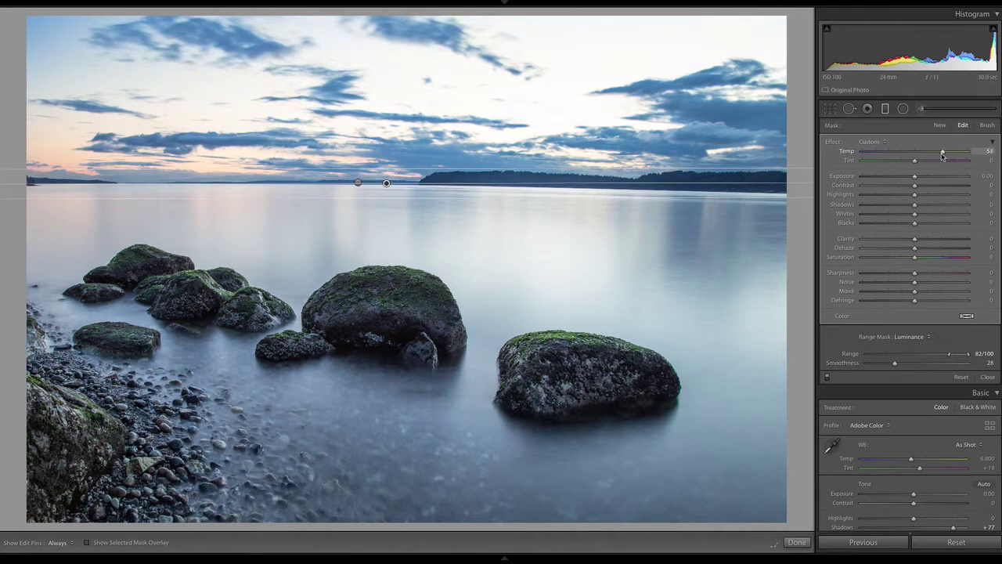
drag(913, 176, 891, 196)
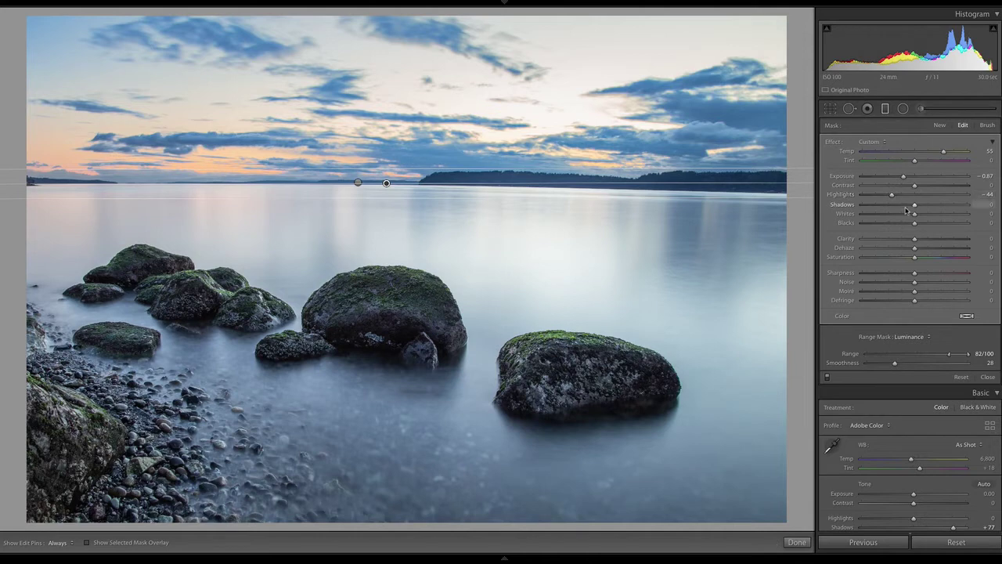
Try lowering the luminance-masked filter's Whites to -89 and reset it.
click(887, 212)
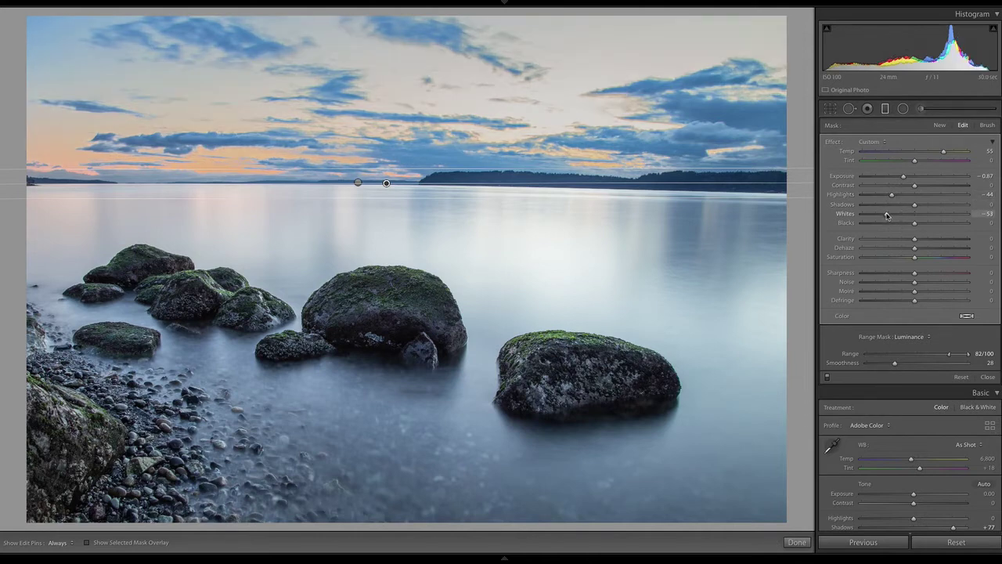
drag(887, 214, 867, 214)
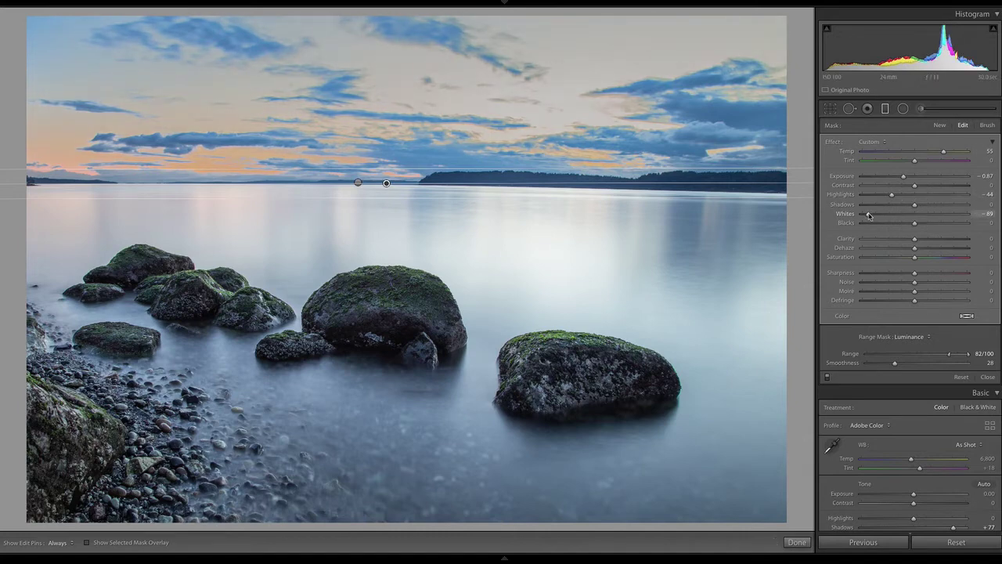
double_click(867, 213)
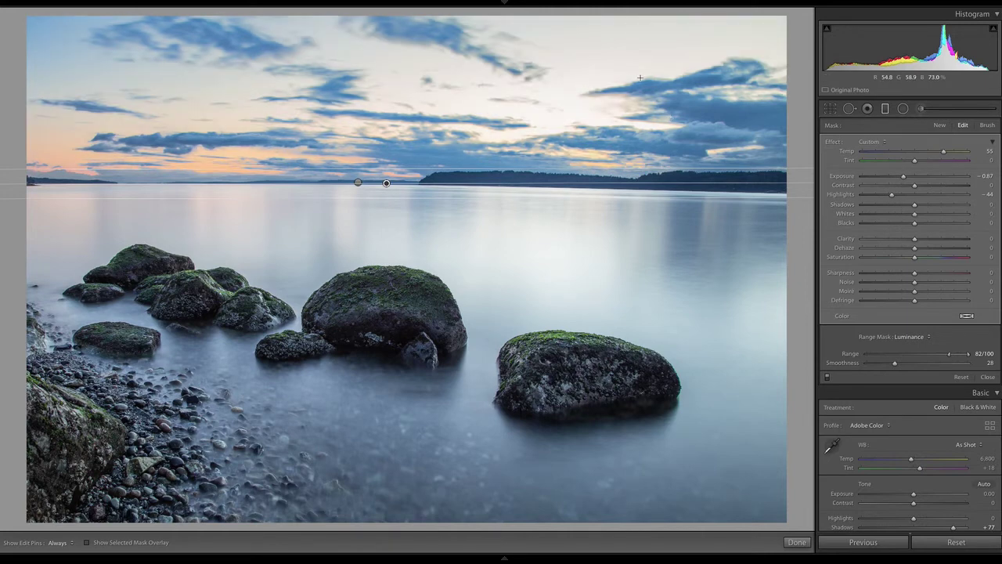
Reduce the second sky filter slightly to Temp 54, Exposure -0.86 and Highlights -43, and finish editing it.
key(Left)
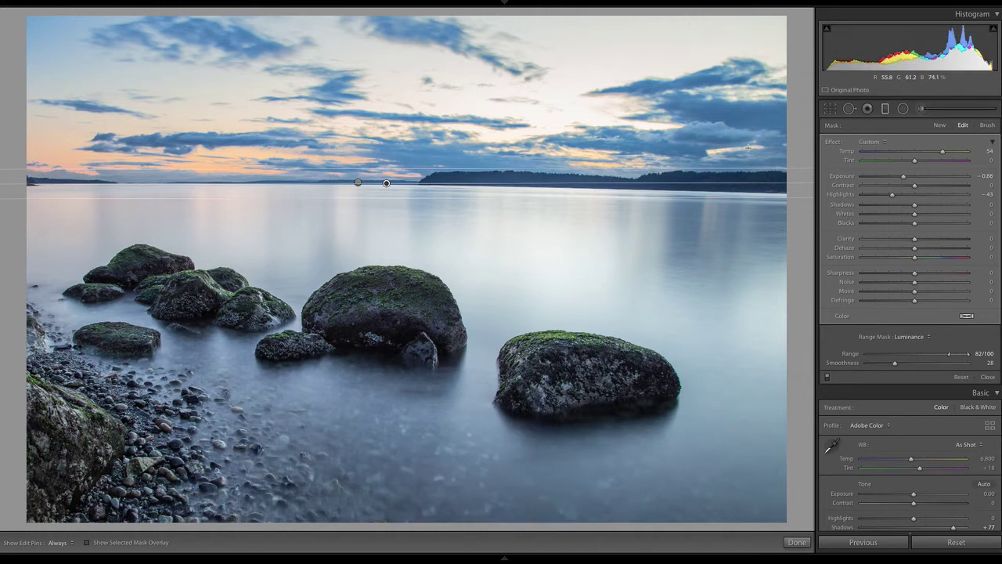
click(800, 538)
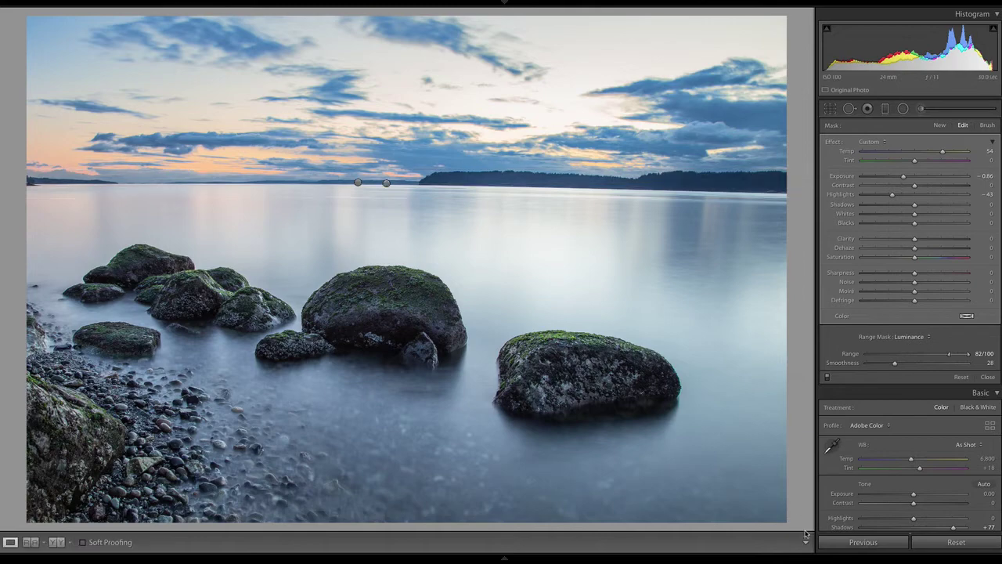
Compare the edited seascape with the neighbouring warm-toned version of the photo.
key(Left)
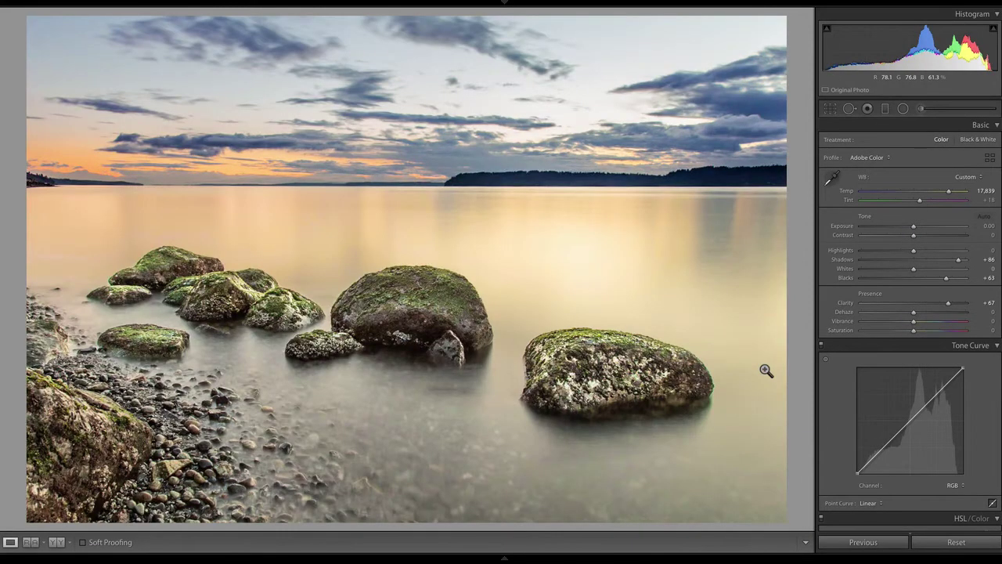
key(Right)
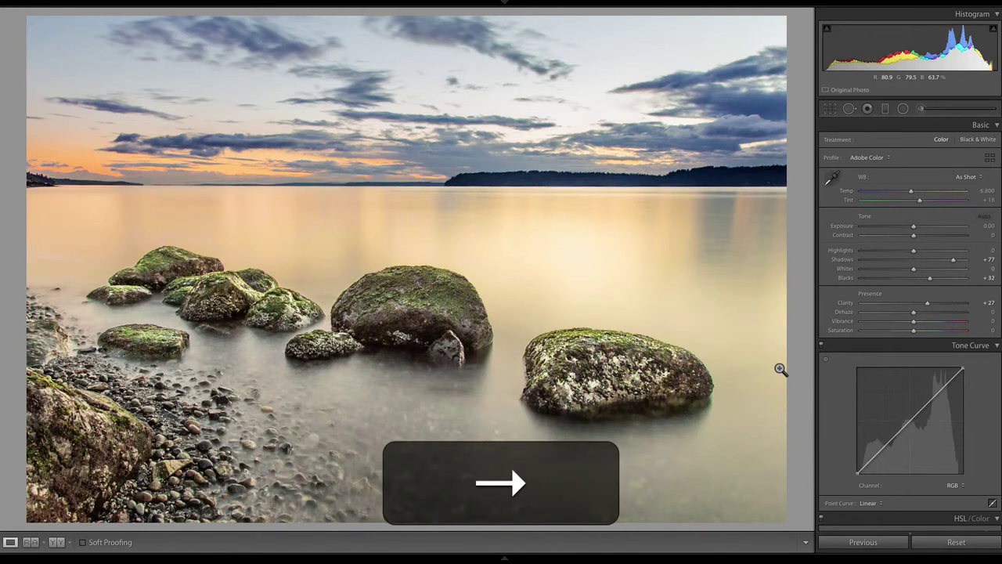
key(Left)
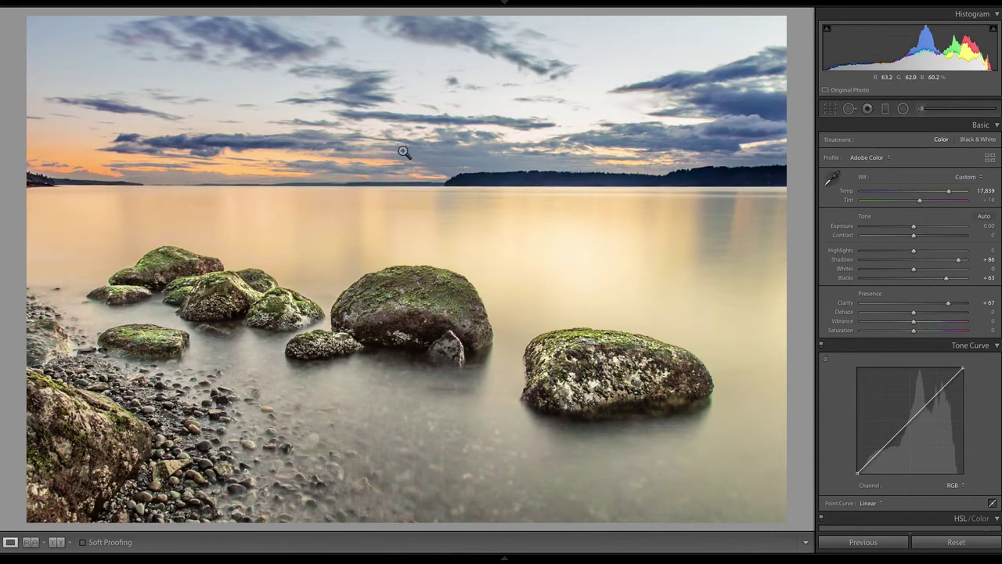
key(Right)
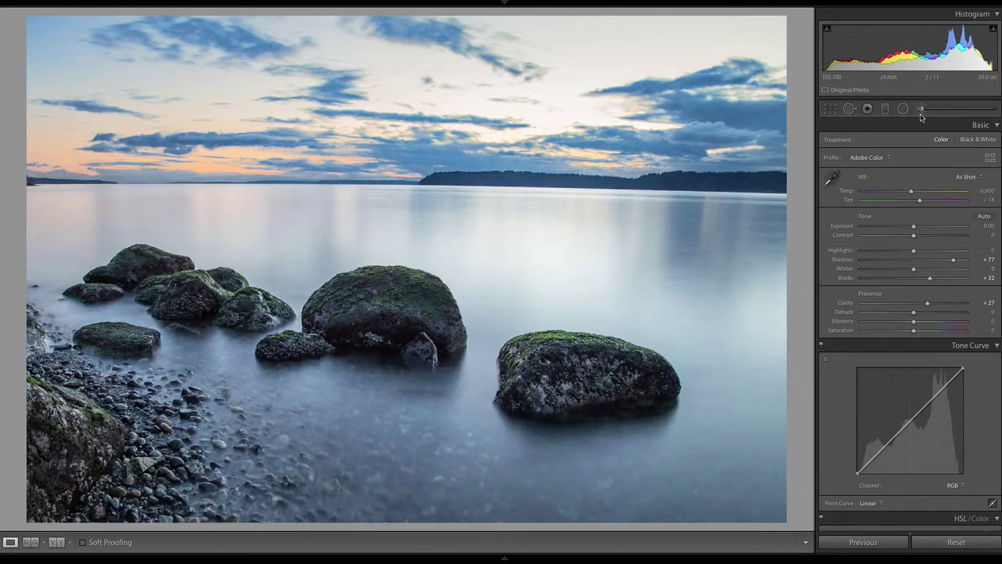
Prepare a new adjustment brush with Size 9.5, Auto Mask enabled and the selected mask overlay shown.
click(920, 112)
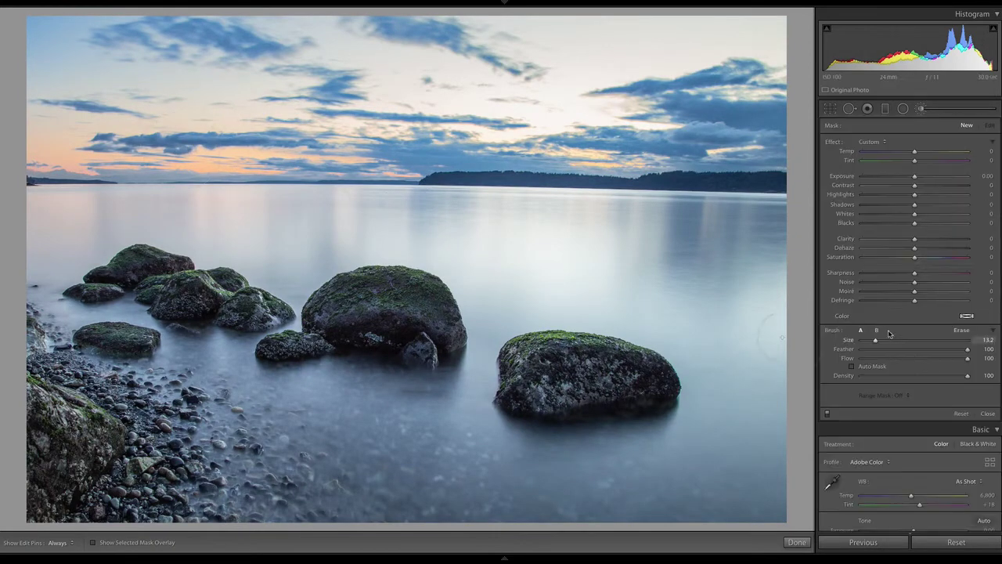
drag(875, 339, 873, 340)
click(852, 367)
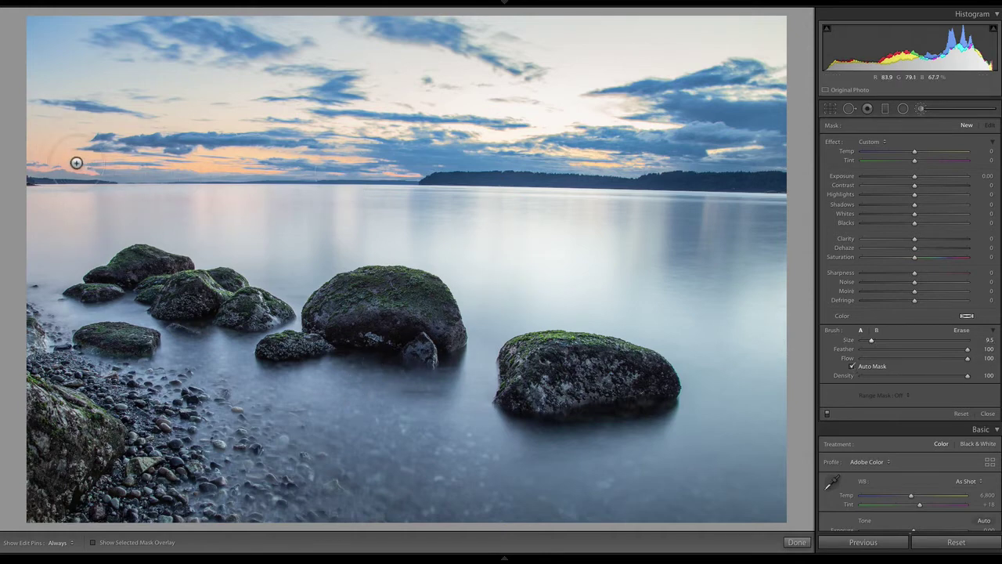
key(o)
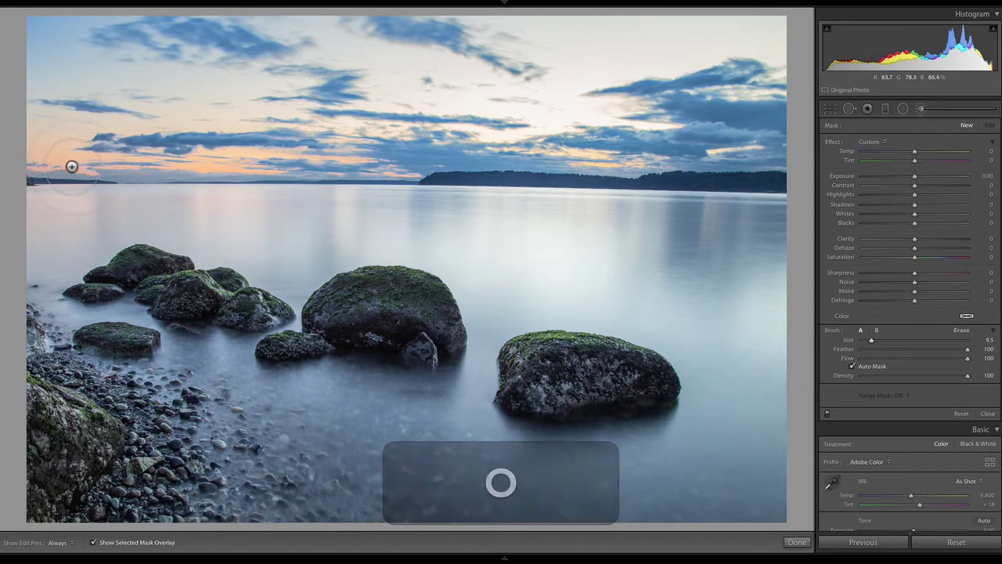
Brush a mask over the warm glow along the horizon and the bright cloud gaps above the distant shoreline, toggling the edit pins.
key(h)
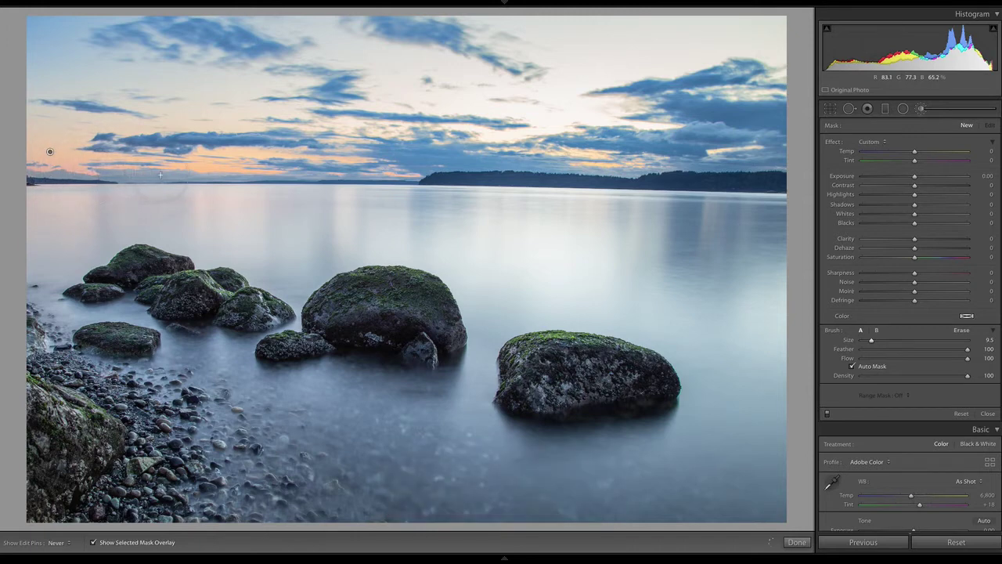
mouse_move(161, 176)
mouse_down()
mouse_move(199, 188)
mouse_move(317, 175)
mouse_move(425, 185)
mouse_move(55, 160)
mouse_move(139, 143)
mouse_move(205, 167)
mouse_up()
key(h)
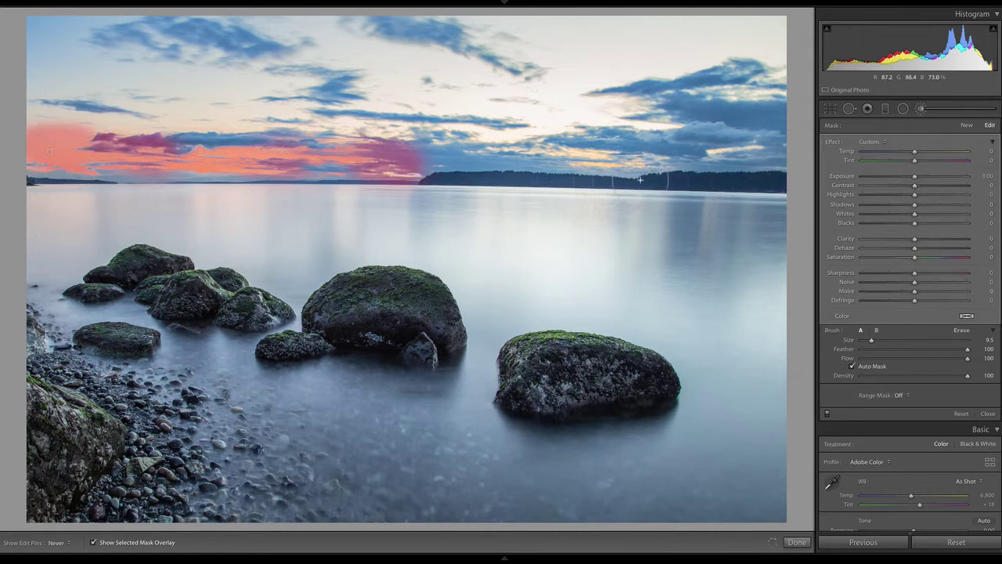
key(h)
mouse_move(626, 161)
mouse_down()
mouse_move(575, 160)
mouse_move(541, 185)
mouse_move(618, 177)
mouse_up()
key(h)
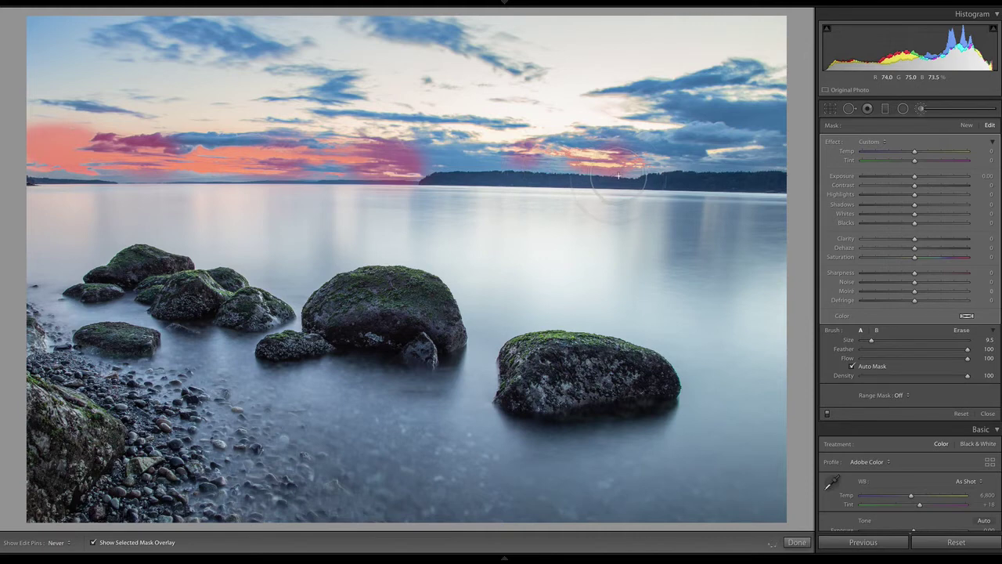
key(h)
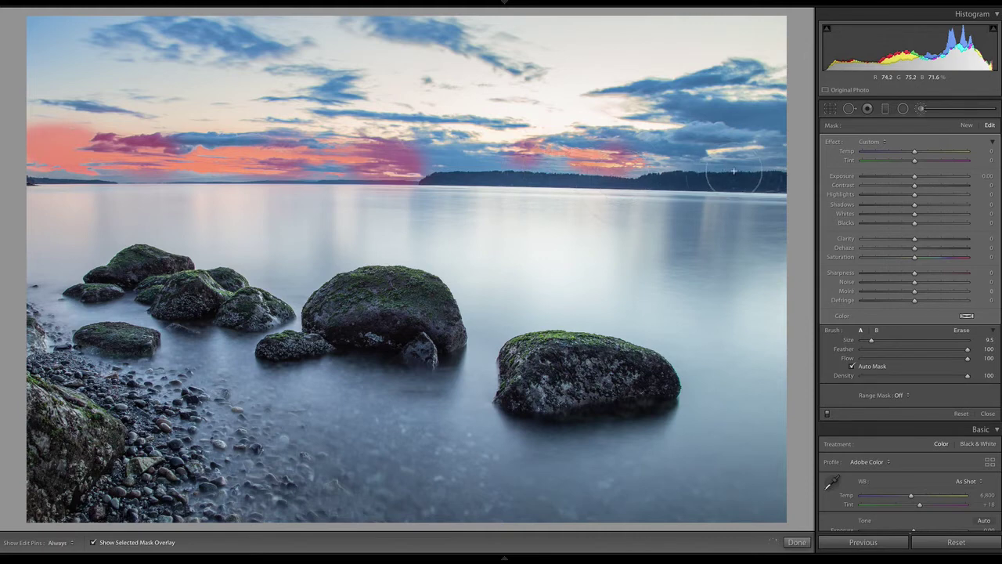
drag(732, 167, 766, 165)
key(h)
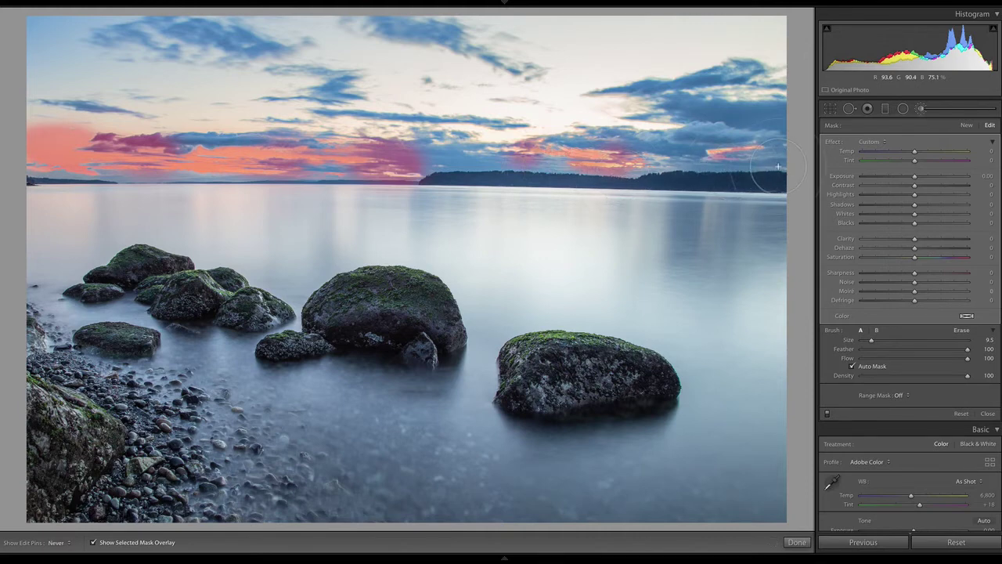
key(h)
drag(539, 165, 489, 166)
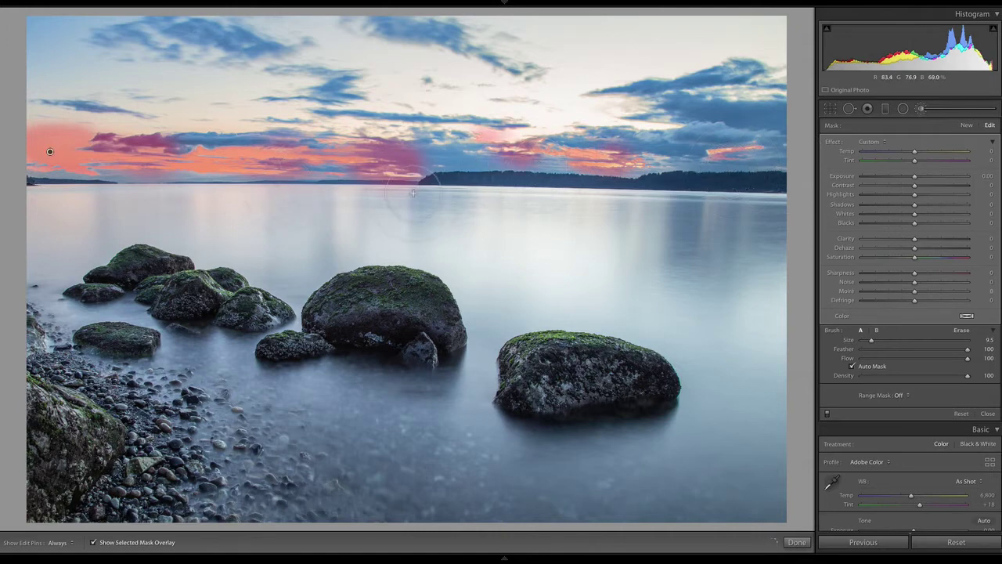
Restrict the brushed mask with a Color range mask sampled from the orange glow, set Amount to 92, and hide the overlay.
click(902, 395)
click(907, 400)
click(239, 146)
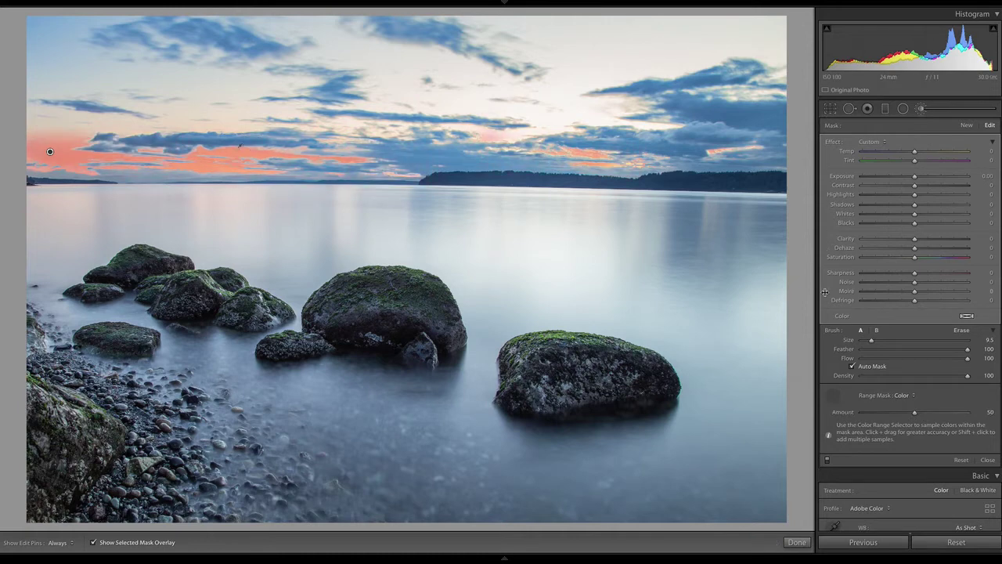
drag(915, 413, 962, 417)
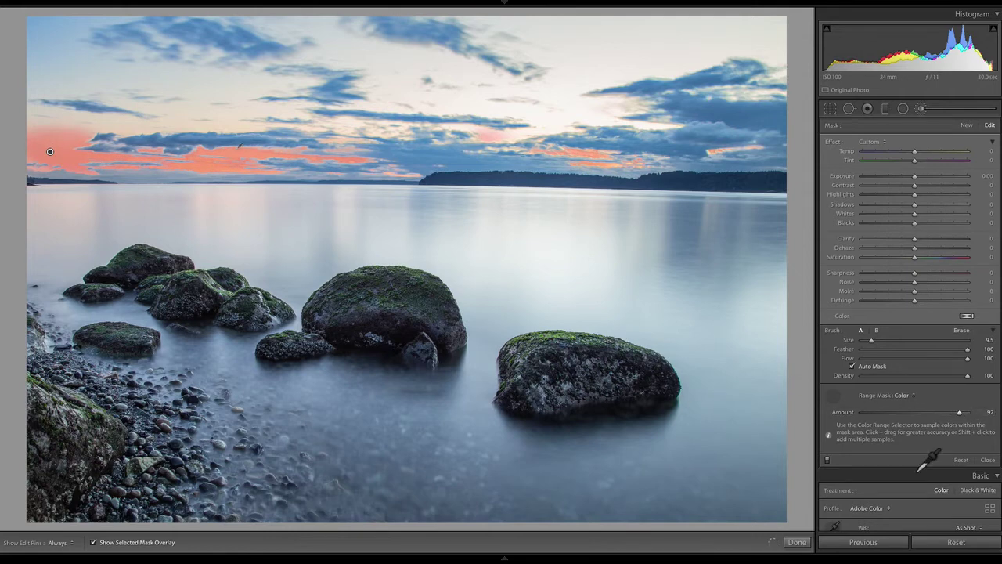
key(o)
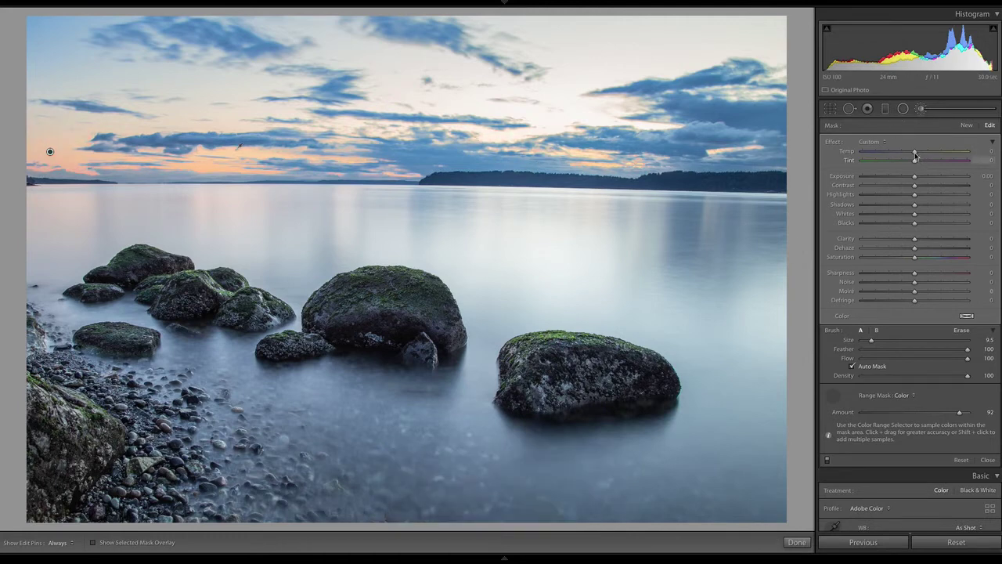
Set the brushed glow's Temp to 34 and tint it yellow with hue 50 and saturation 48.
drag(914, 151, 948, 151)
drag(958, 151, 932, 151)
click(967, 315)
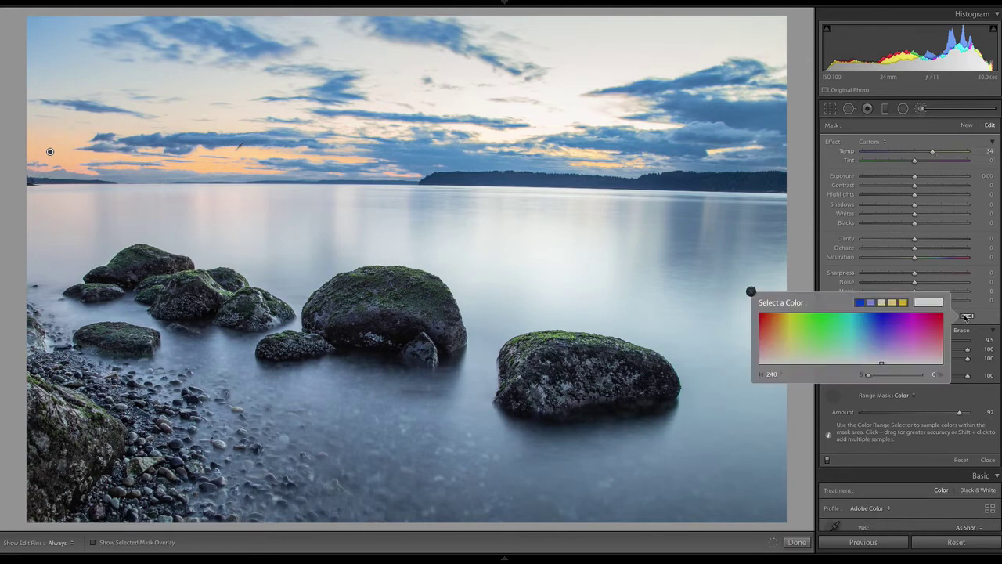
click(904, 305)
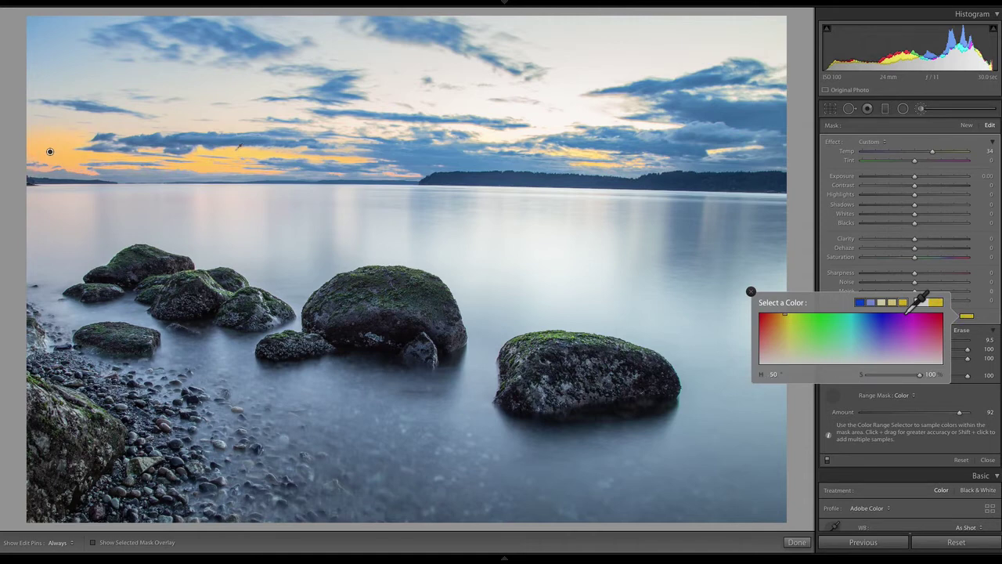
drag(920, 374, 894, 376)
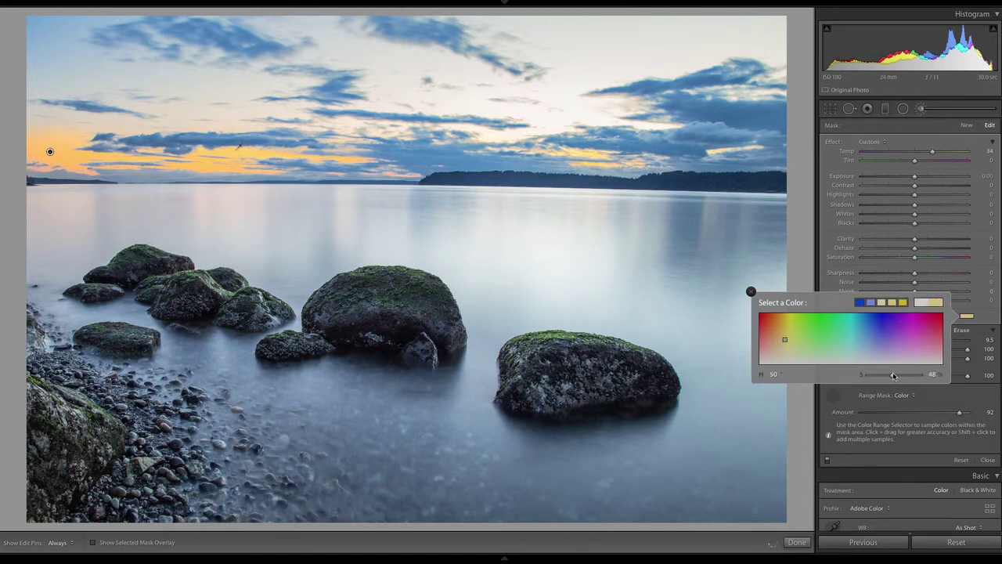
Shift the brushed glow's tint from yellow toward orange, and check its edit pin and mask overlay.
click(777, 336)
drag(778, 344, 777, 337)
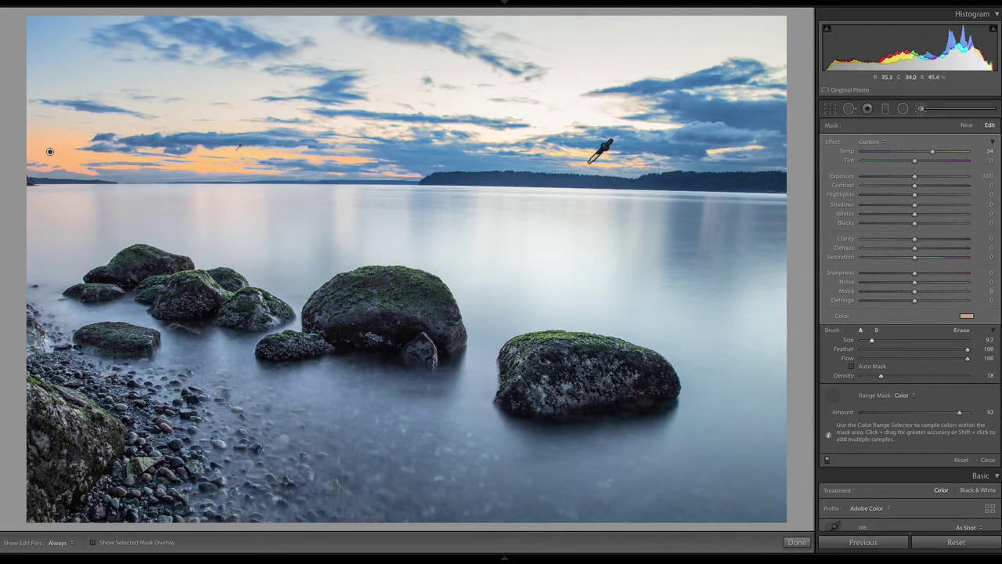
click(836, 396)
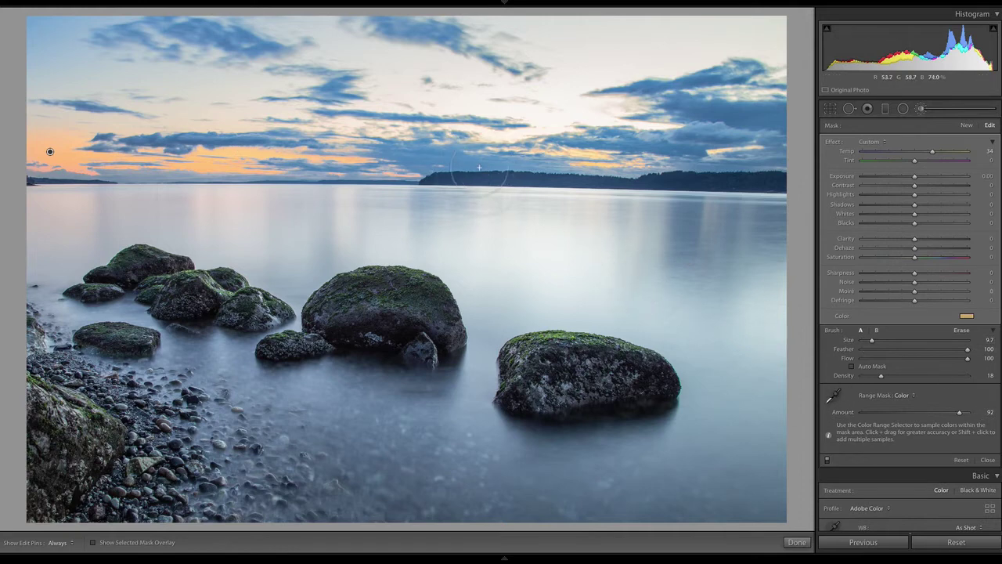
key(h)
key(h)
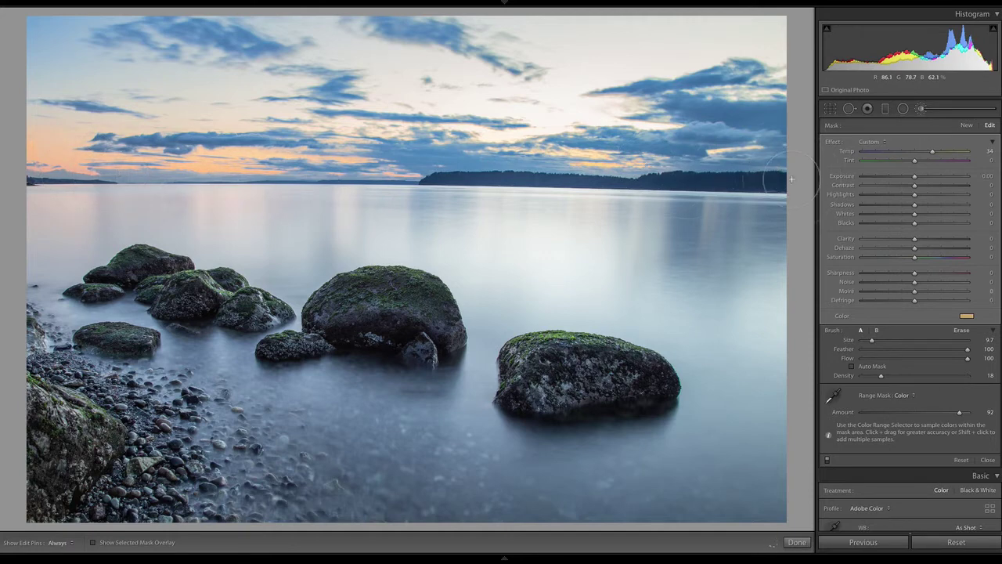
key(h)
key(o)
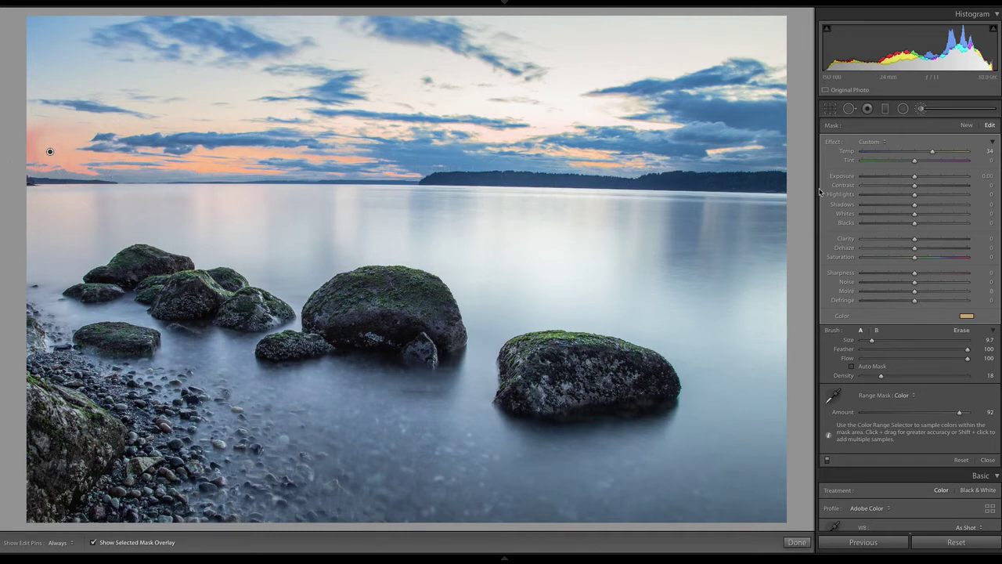
Set the glow brush's Density to 74, and compare the sky by deleting and restoring the brush adjustment.
drag(881, 375, 894, 375)
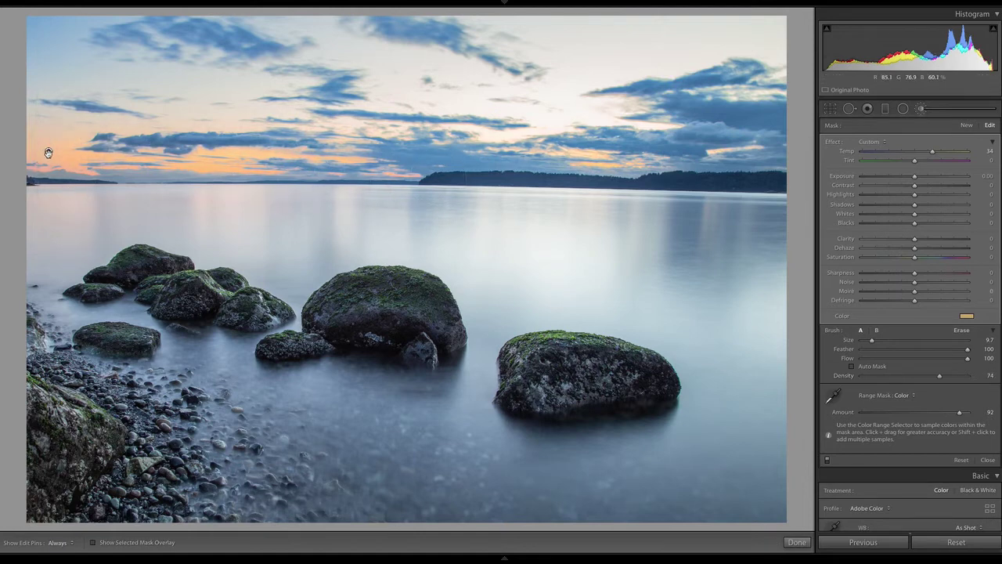
key(BackSpace)
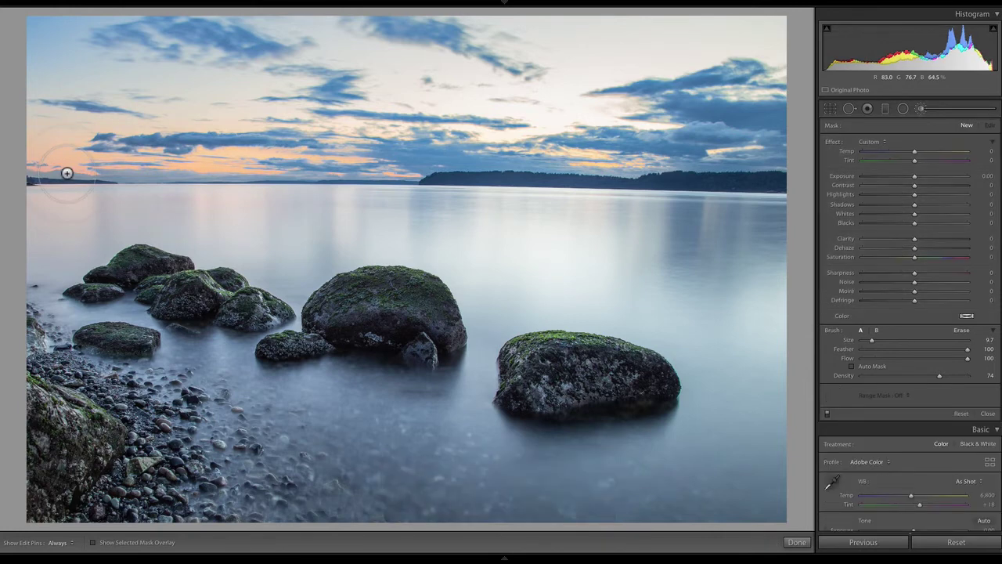
key(super+z)
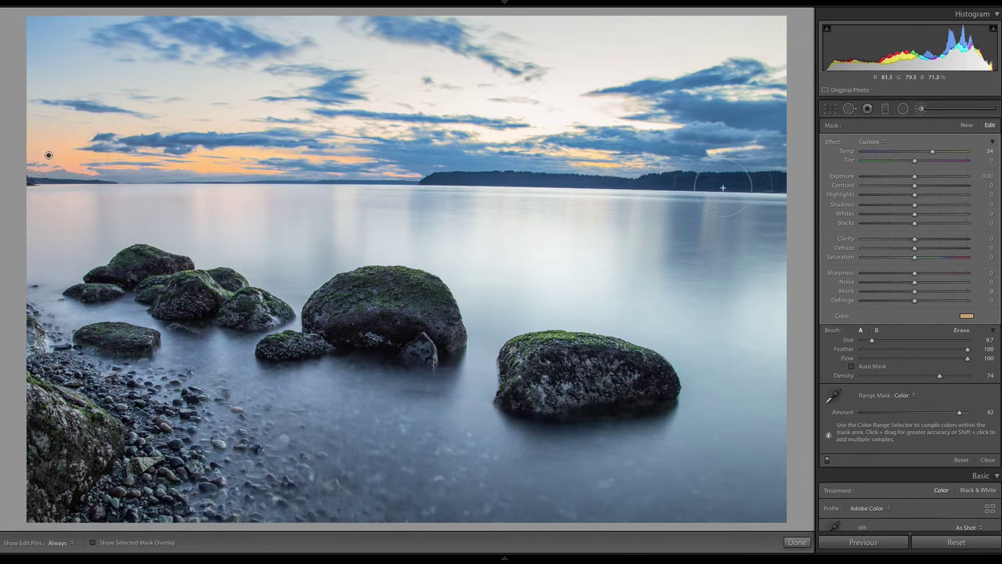
Set the brushed glow's Temp to 57 and compare the result with the neighboring photo.
drag(931, 151, 945, 154)
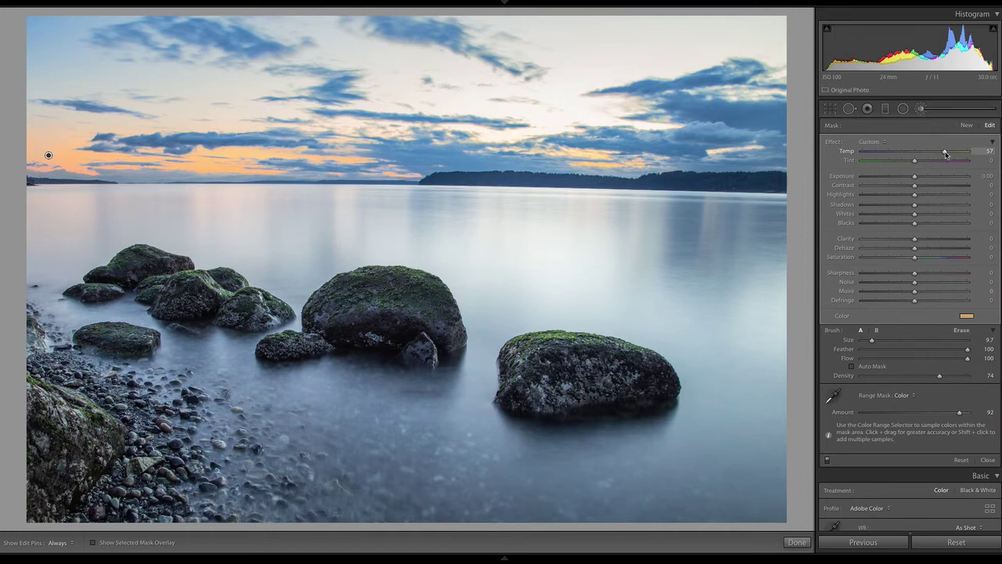
key(Left)
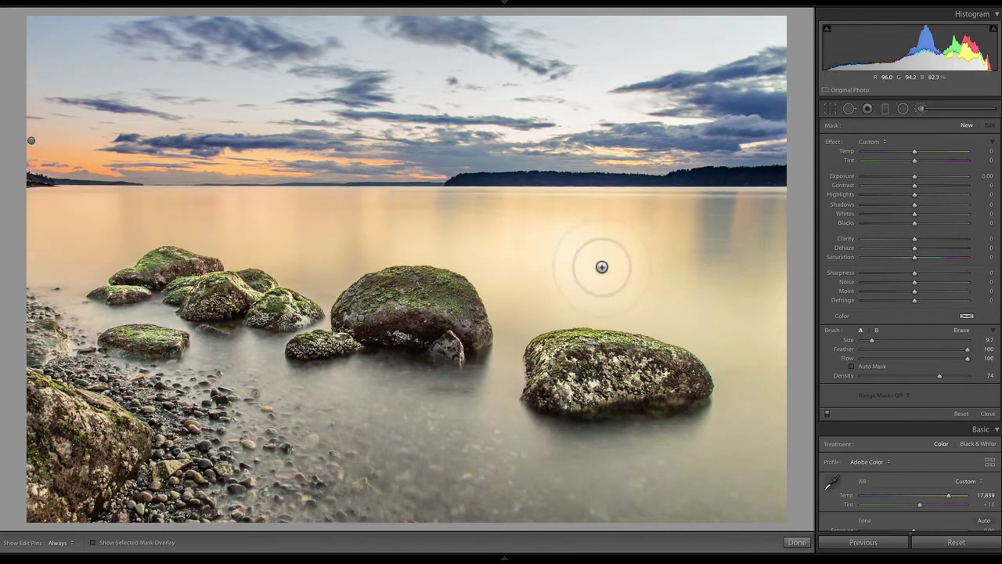
key(Right)
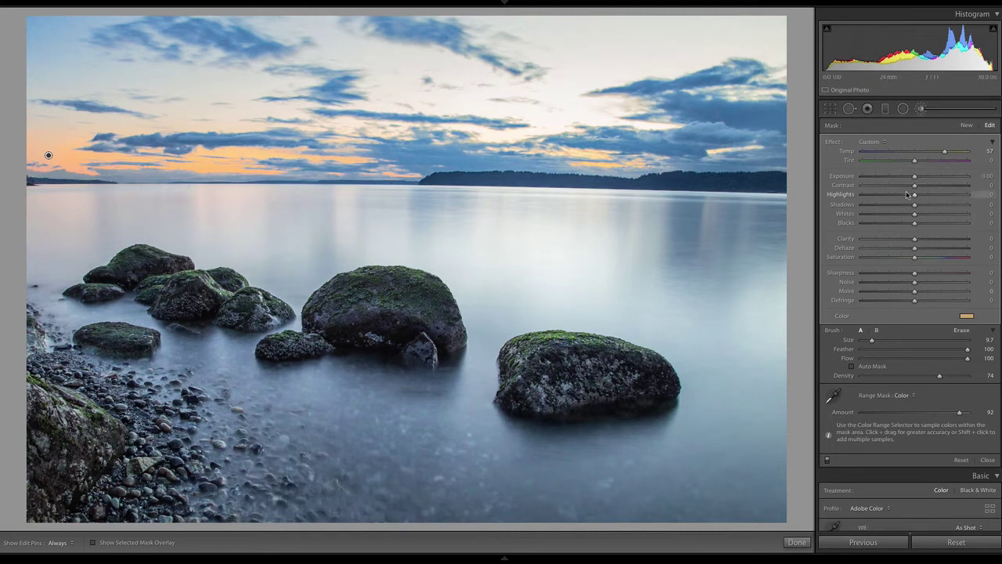
Add a short graduated filter covering the water up to the horizon, tilting it slightly to follow the distant shoreline.
key(Delete)
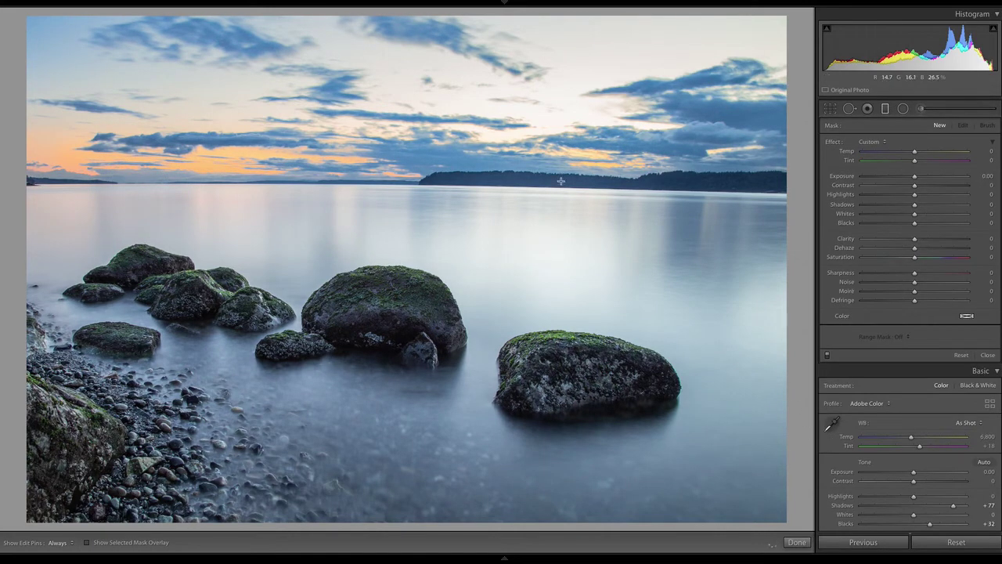
drag(312, 180, 310, 166)
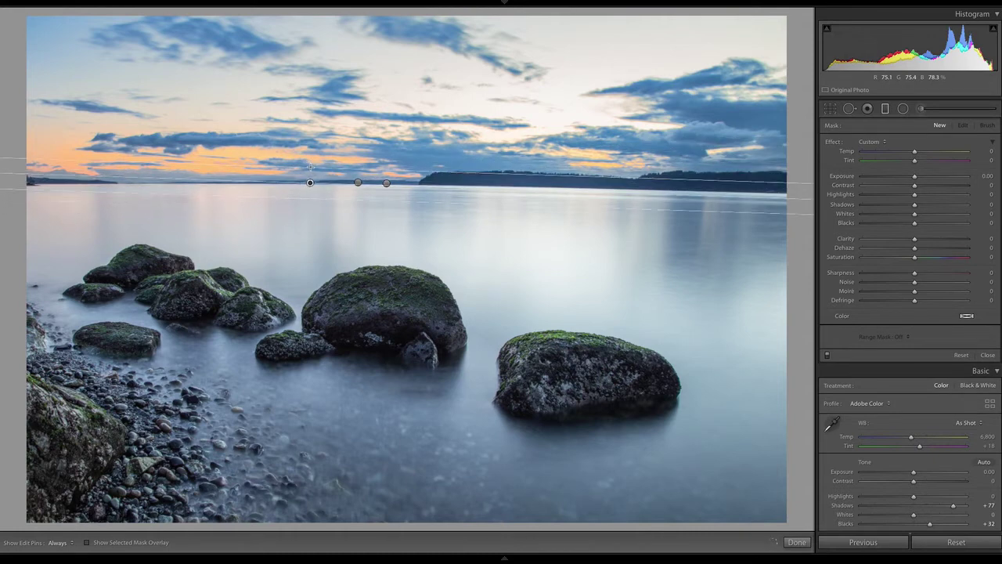
drag(621, 173, 624, 174)
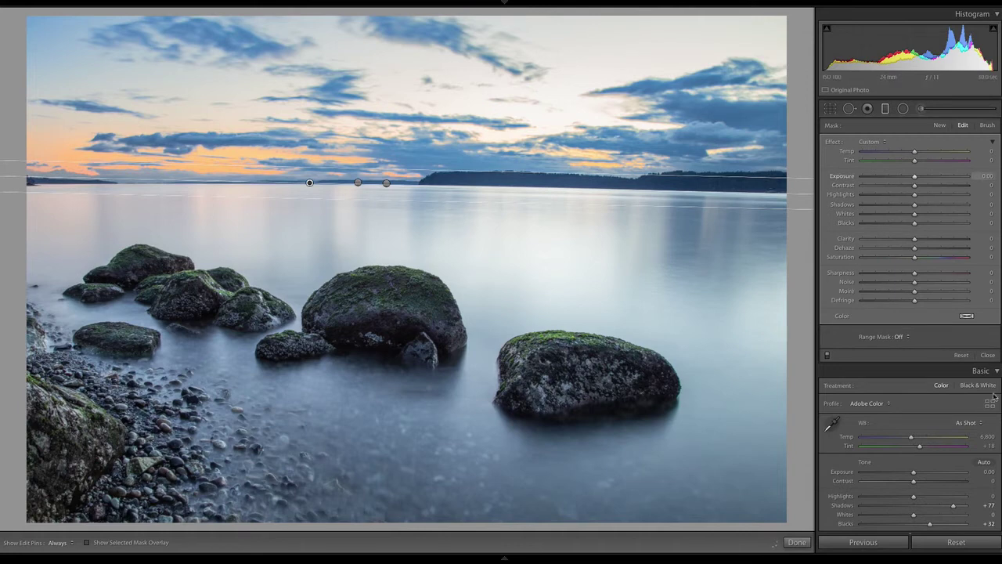
Restrict the water filter with a Color range mask sampled from the pale water, and set Amount to 73 with the overlay shown.
click(900, 337)
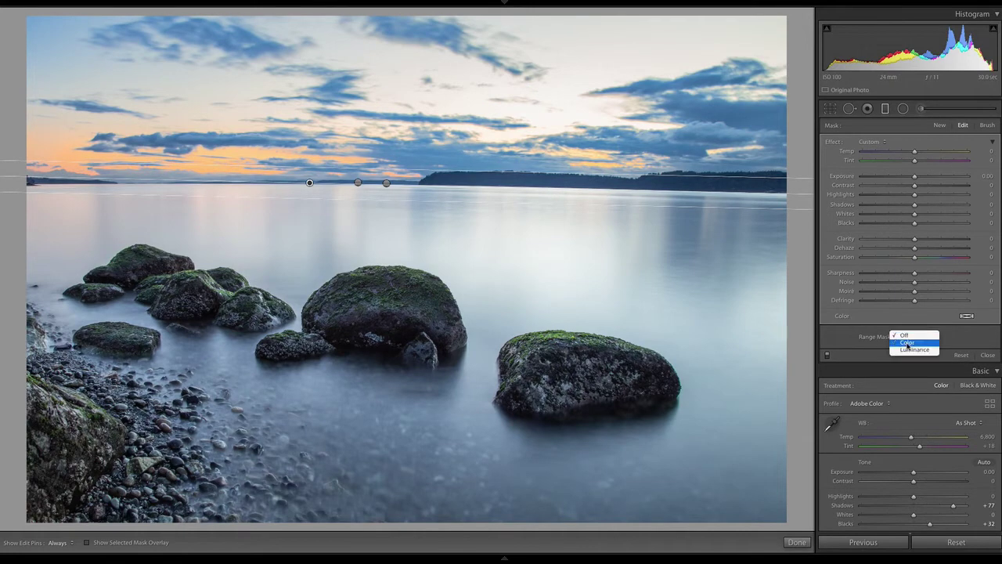
click(907, 343)
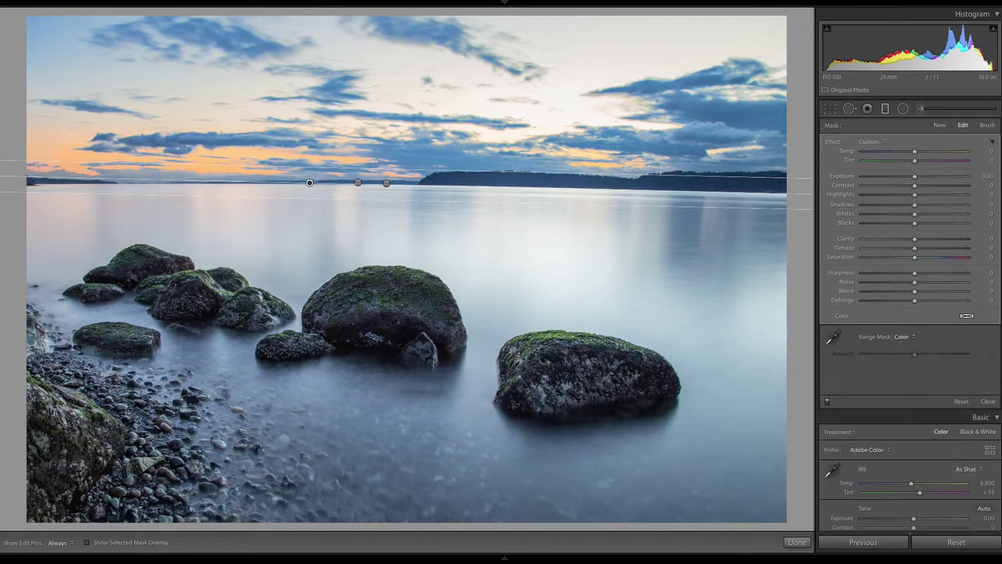
click(570, 288)
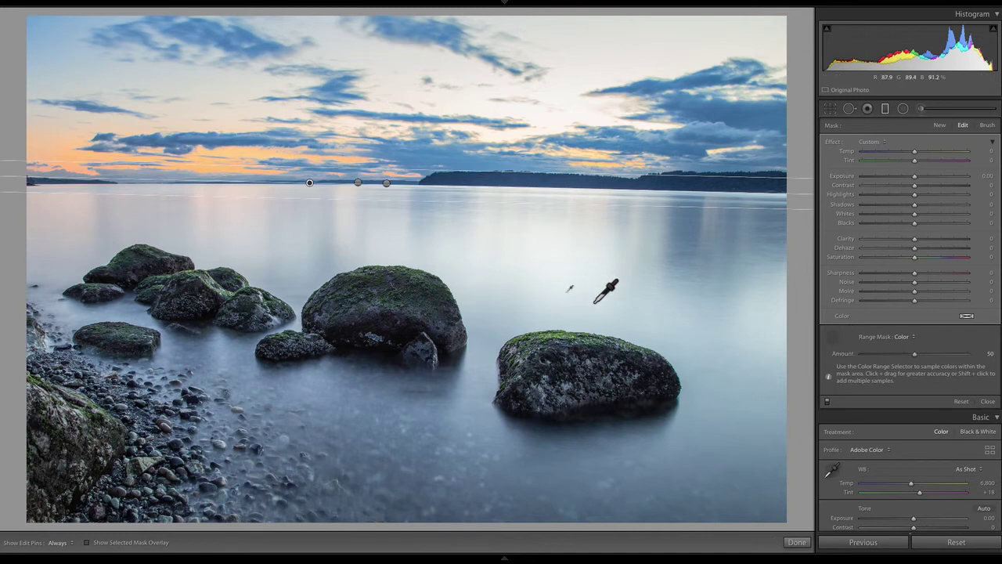
key(o)
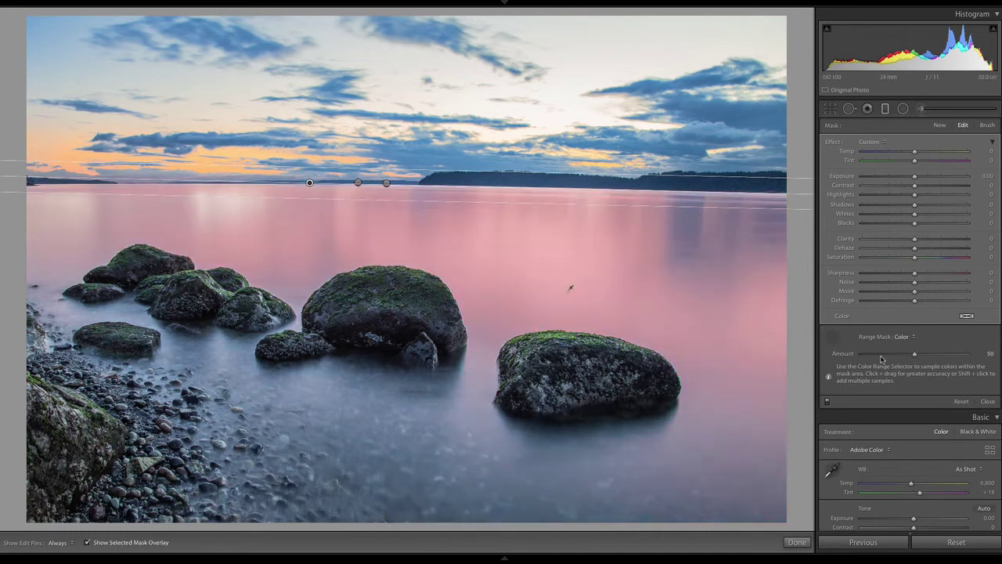
drag(882, 358, 940, 355)
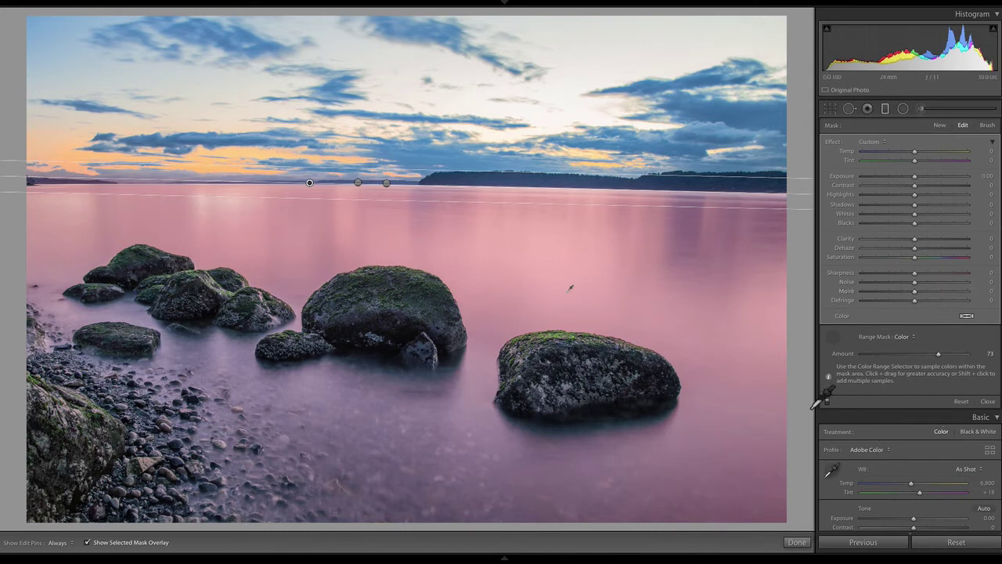
Hide the overlay, set the water filter's Temp to 66, Saturation to 57 and Exposure to −0.40, tint it golden orange, and finish.
key(o)
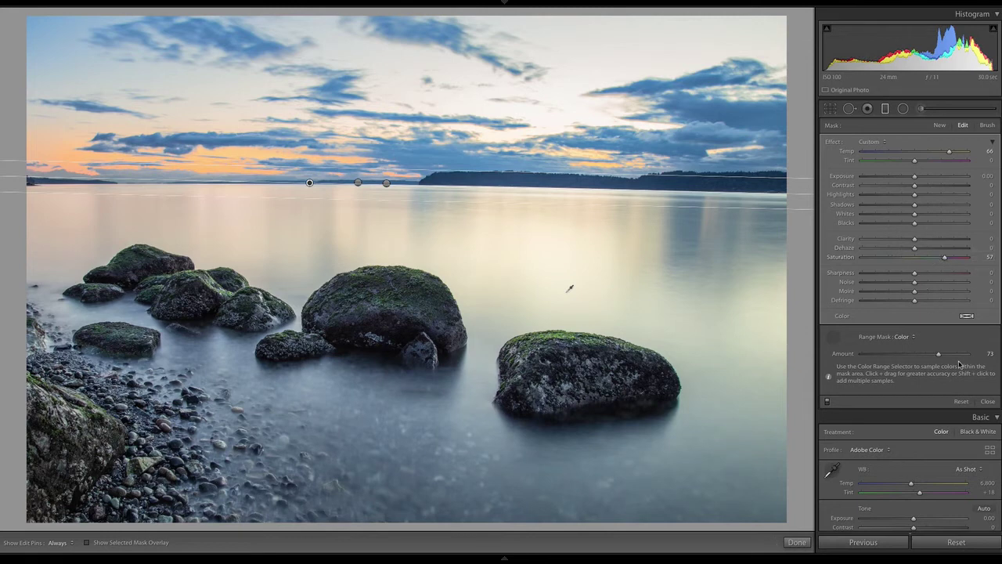
click(967, 313)
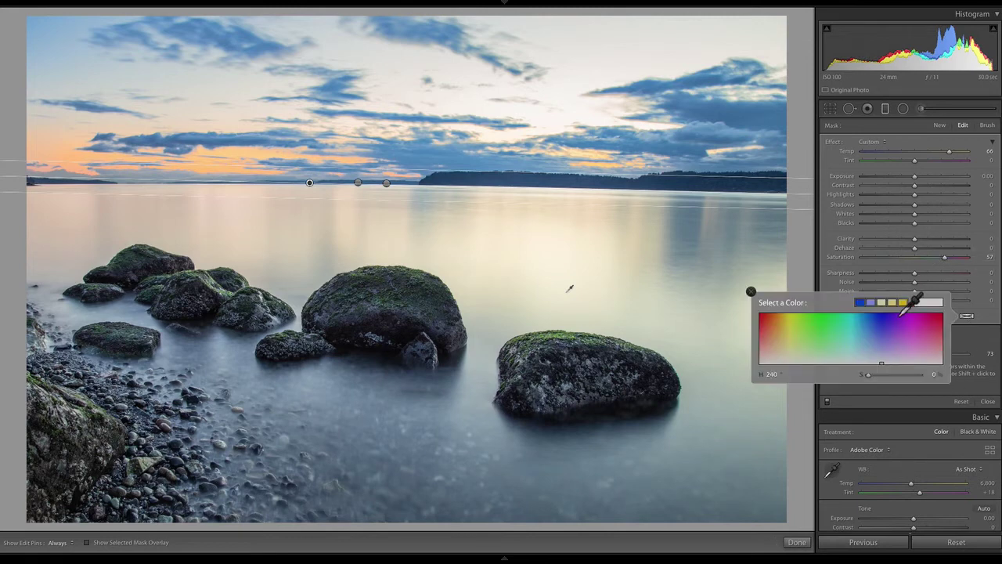
click(902, 302)
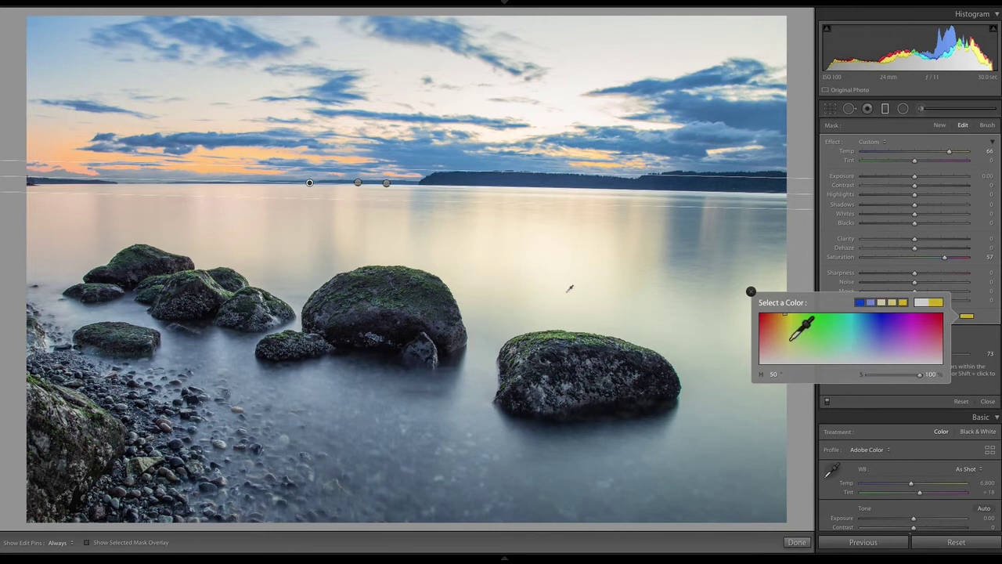
drag(787, 328, 784, 332)
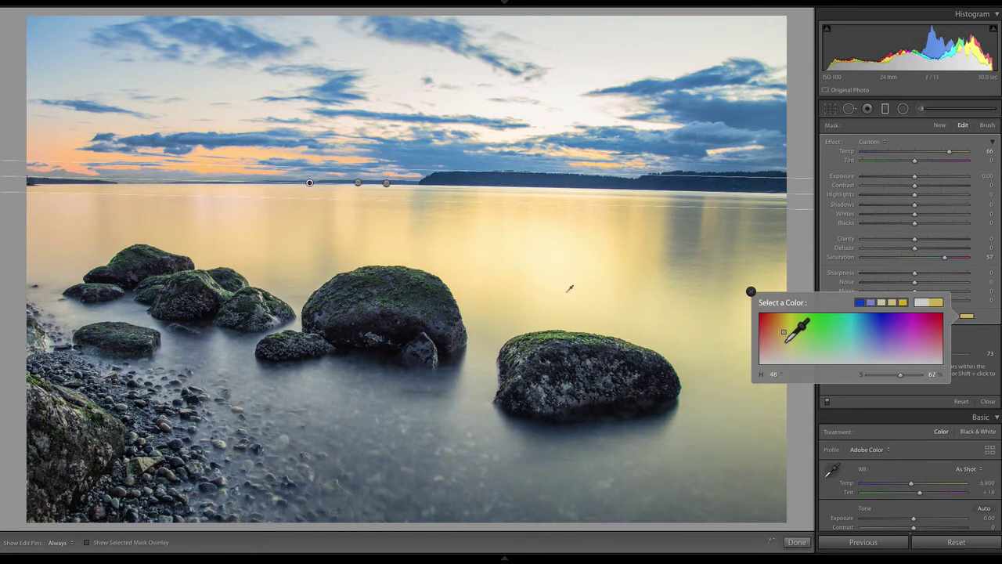
drag(785, 331, 777, 328)
click(749, 292)
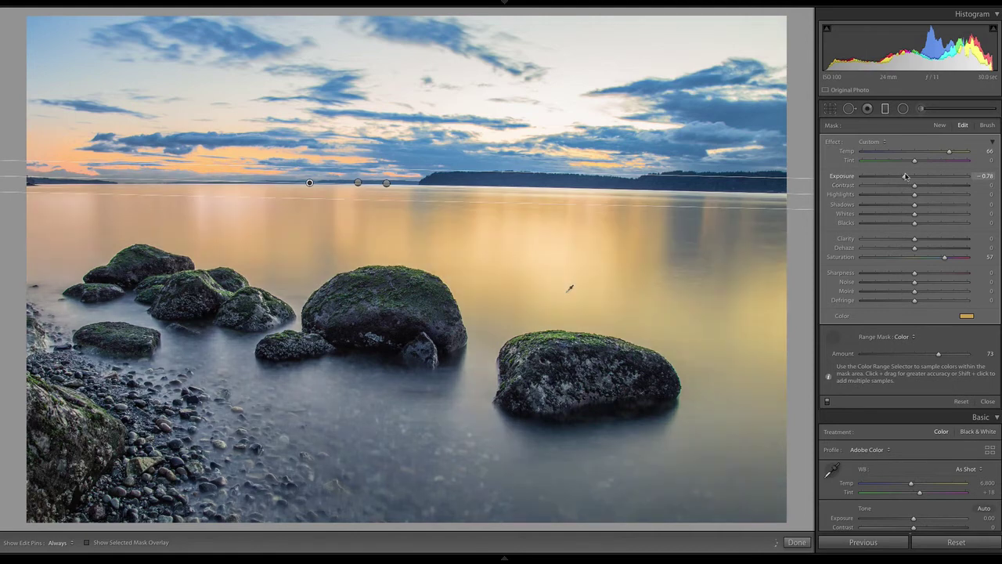
drag(908, 177, 907, 177)
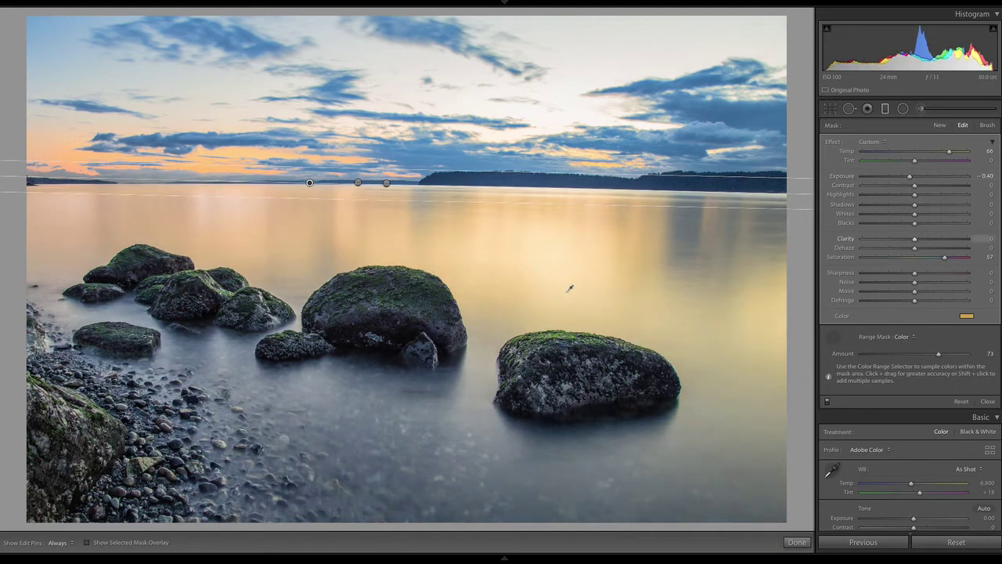
click(796, 542)
Compare the edited seascape with the neighboring warmer version, switching back and forth between the two photos.
key(Left)
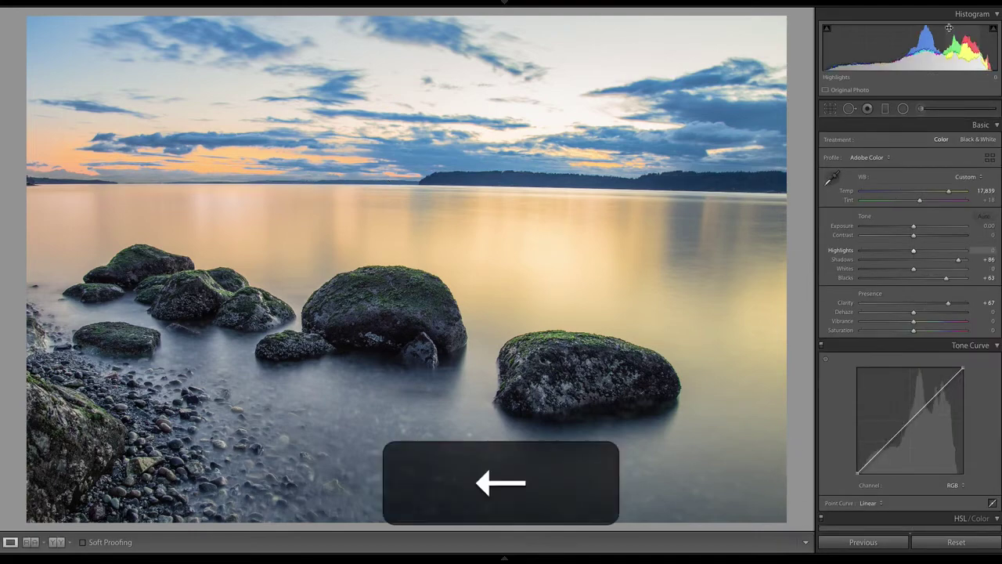
key(Right)
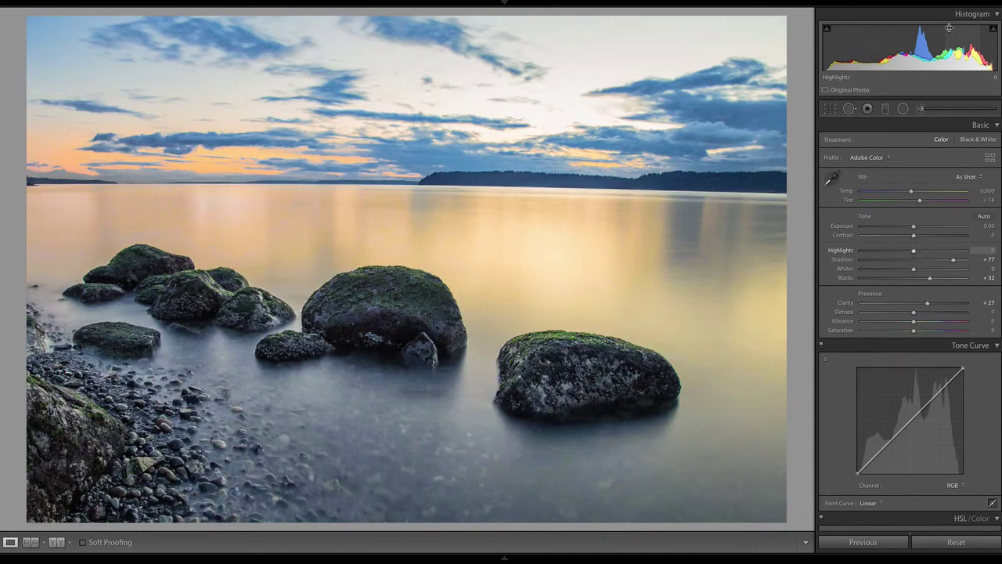
key(Right)
key(Left)
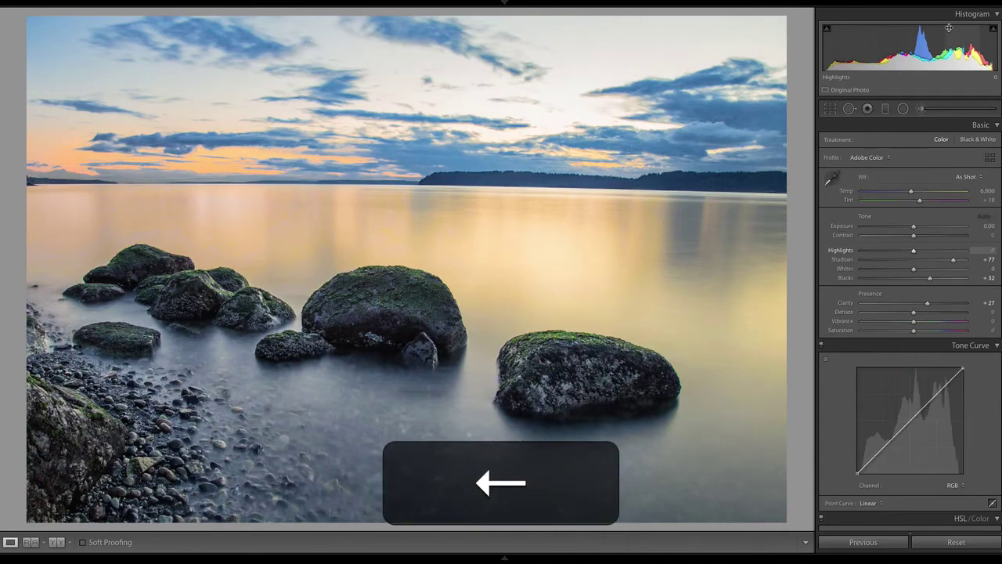
key(Left)
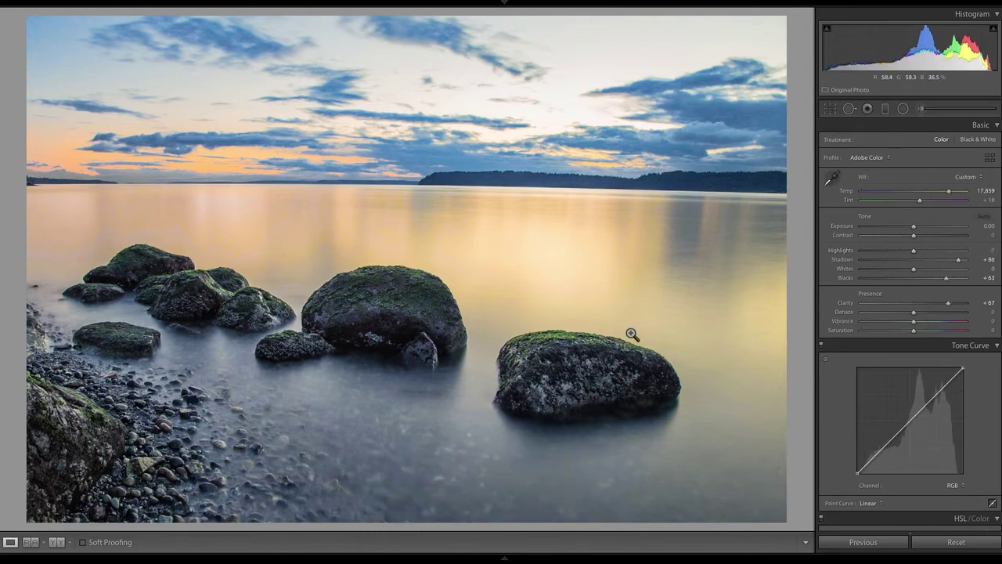
key(Right)
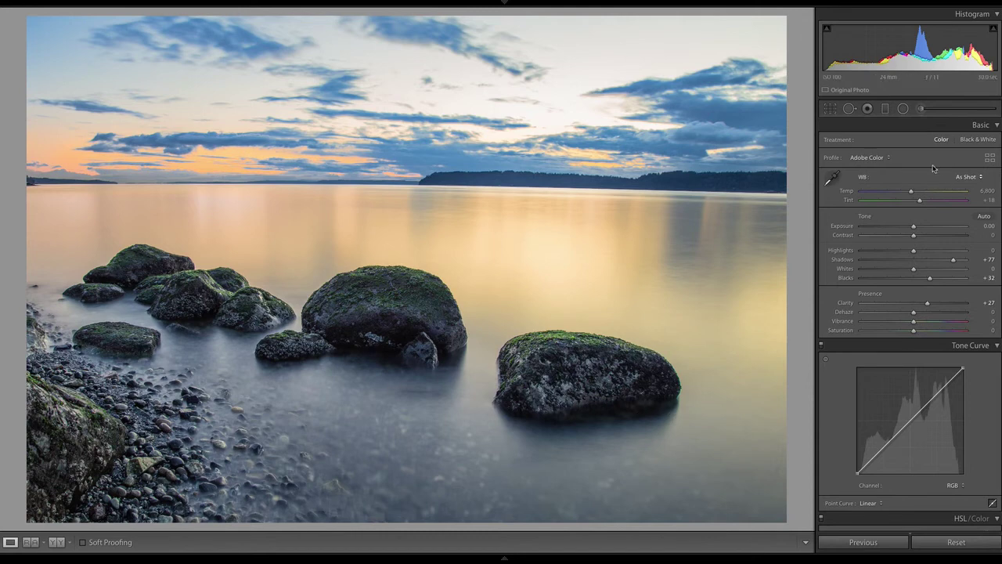
Examine the mask overlays of the two sky graduated filters, first the Luminance range mask and then the Color range mask.
click(885, 108)
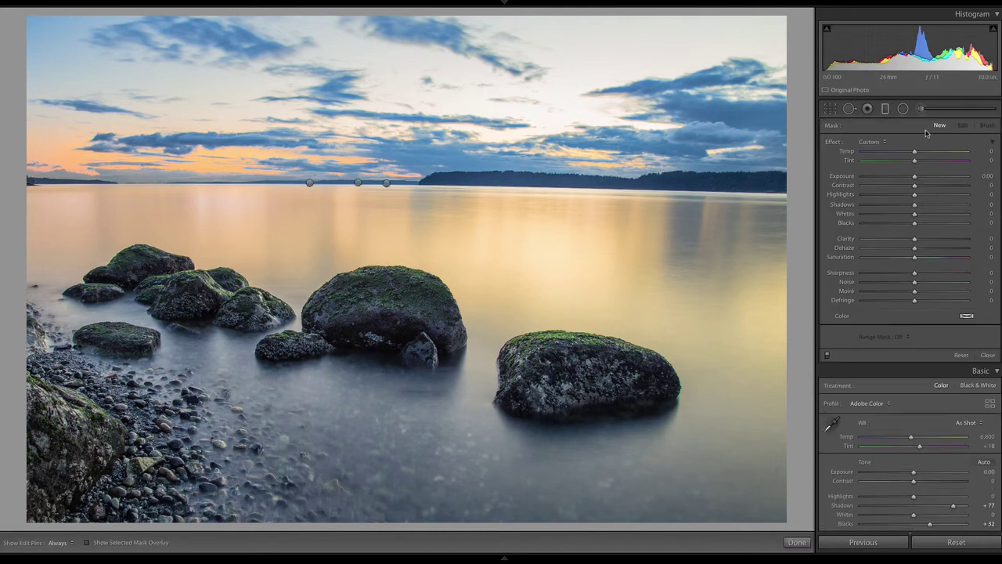
click(387, 182)
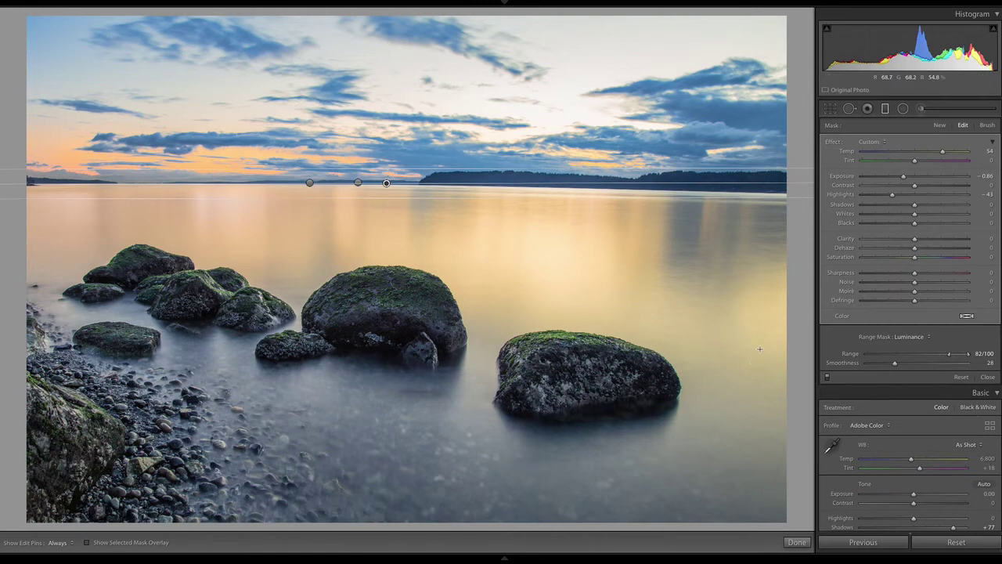
key(o)
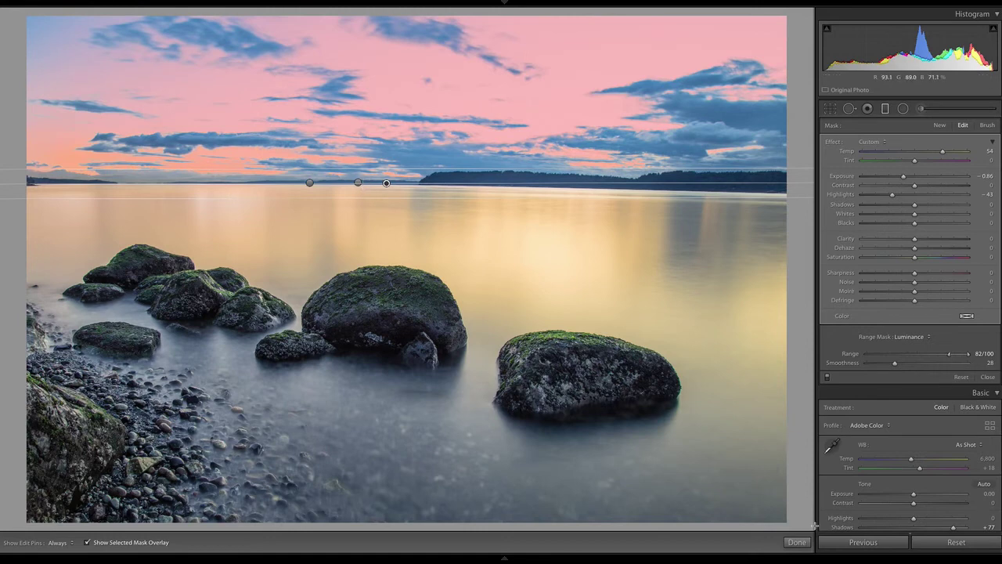
click(796, 542)
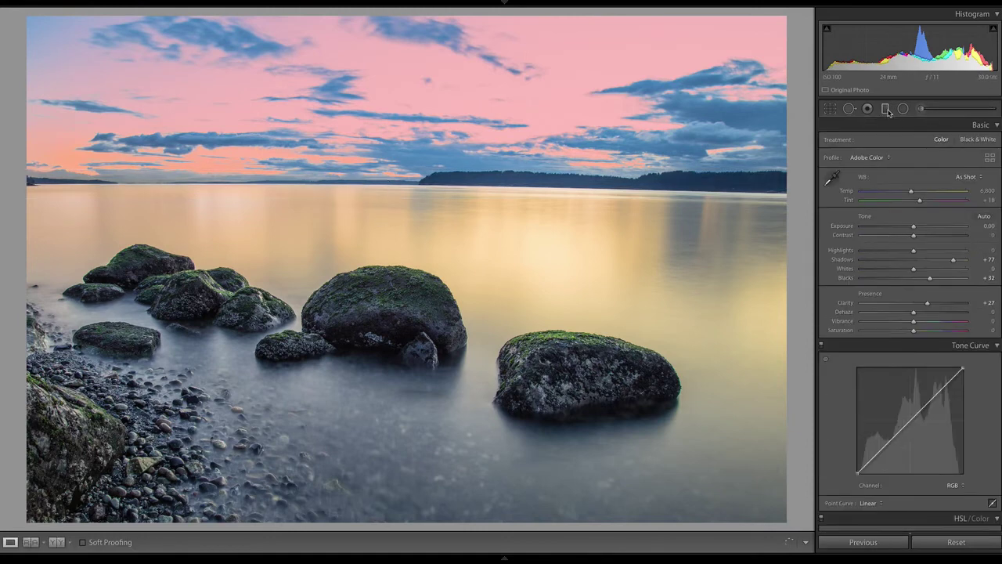
click(885, 109)
click(357, 182)
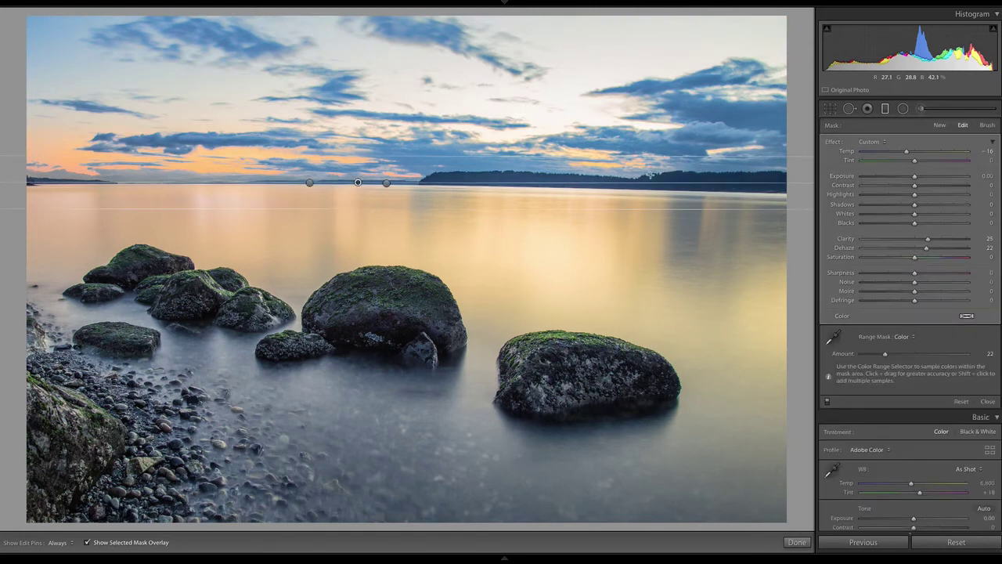
key(o)
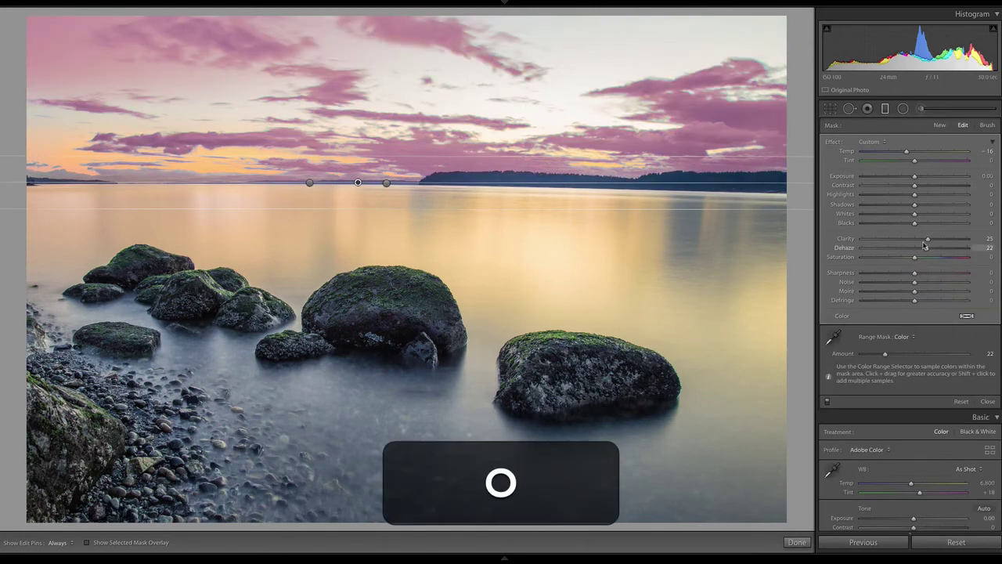
Show the water graduated filter's mask overlay, raise its Color range mask Amount to 88, and finish the filter.
click(309, 183)
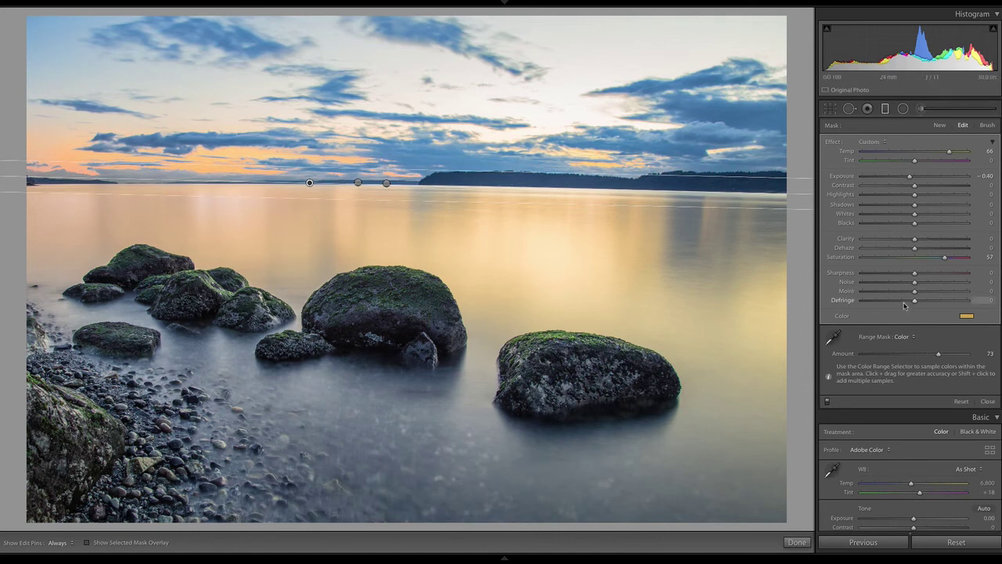
key(o)
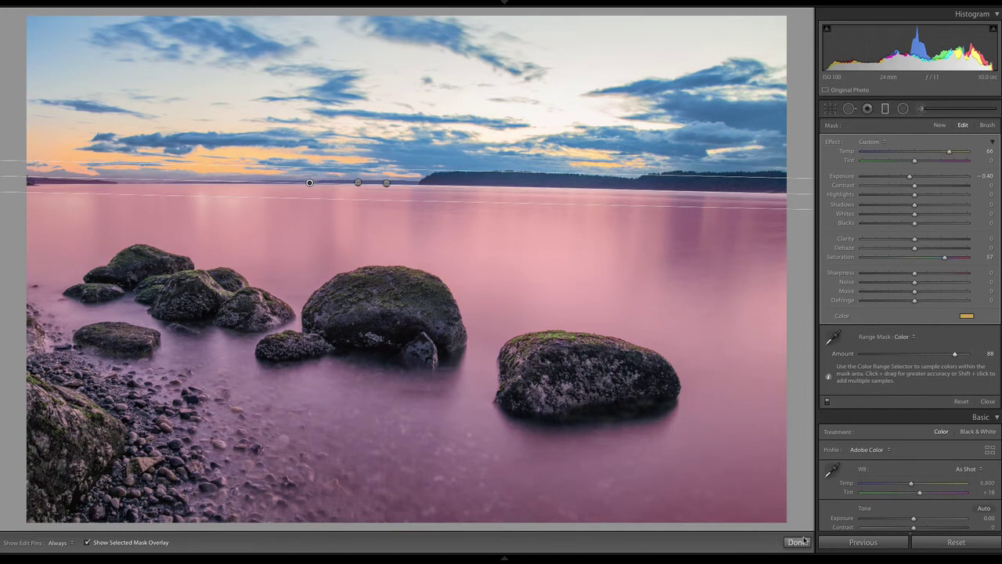
click(796, 541)
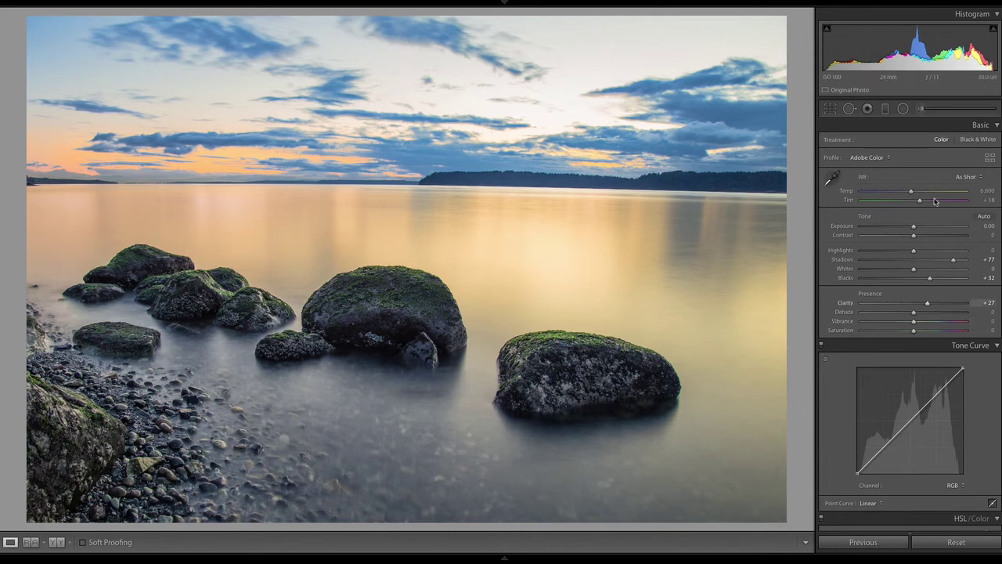
Start a new adjustment brush with Auto Mask and the overlay shown, paint over the large foreground rock, and set Density to 100.
click(921, 109)
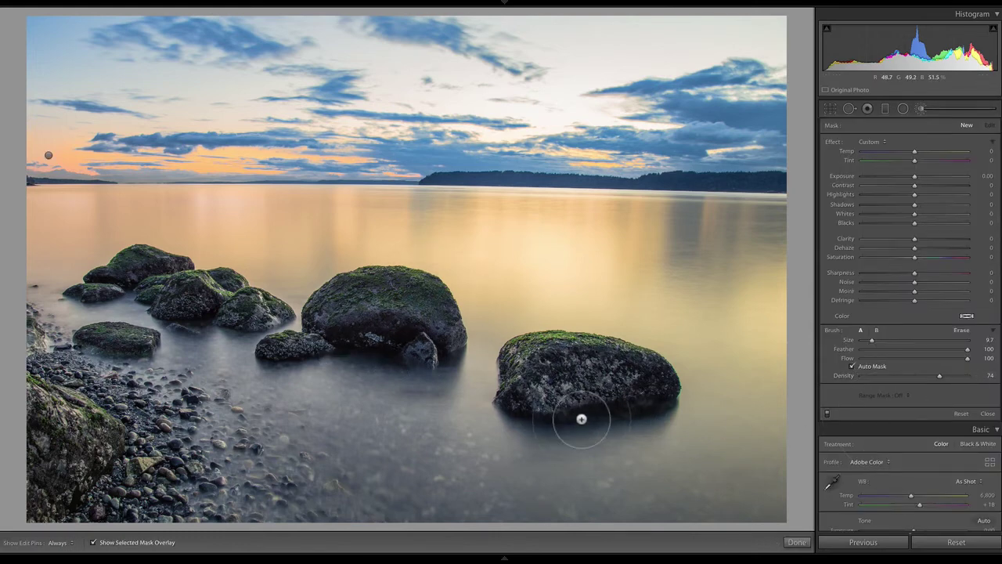
key(o)
key(o)
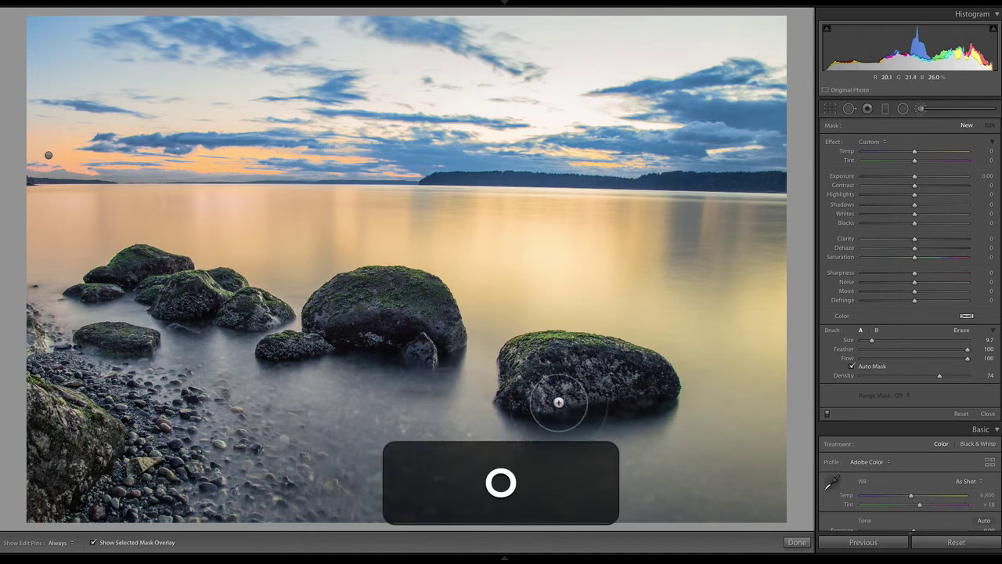
mouse_move(533, 381)
mouse_down()
mouse_move(577, 396)
mouse_move(646, 385)
mouse_move(537, 382)
mouse_move(546, 377)
mouse_move(540, 387)
mouse_move(555, 402)
mouse_move(670, 407)
mouse_move(656, 393)
mouse_up()
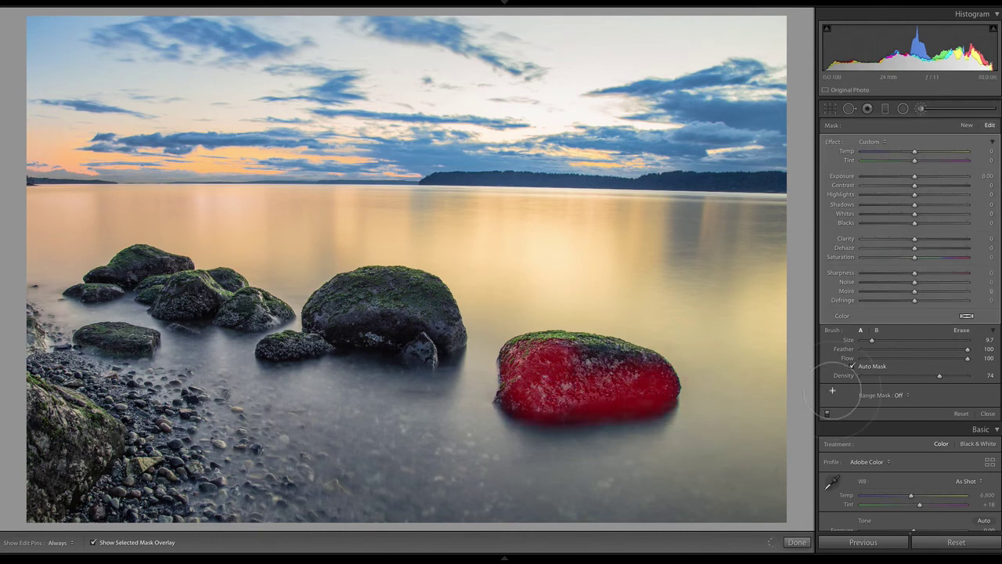
drag(939, 378, 949, 396)
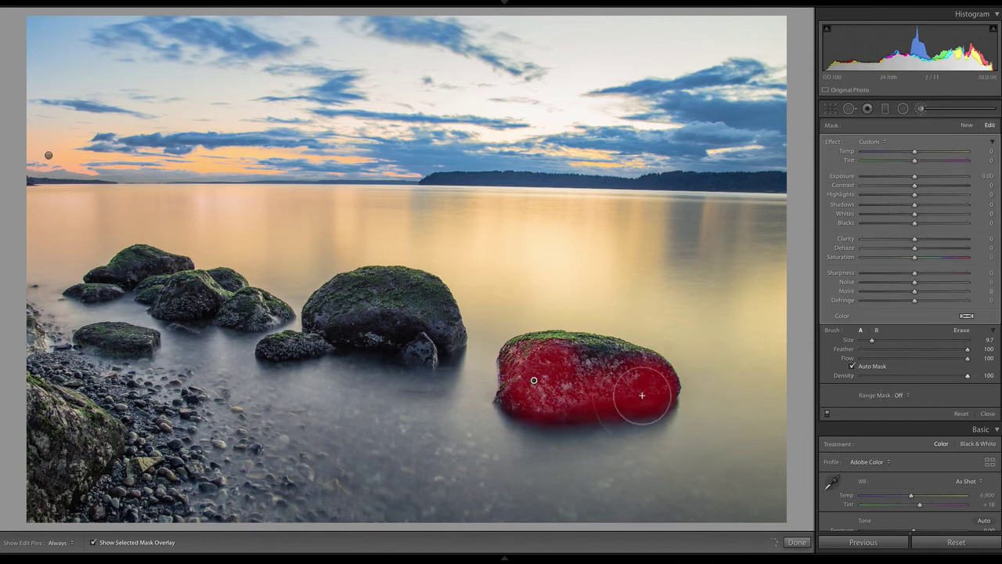
key(h)
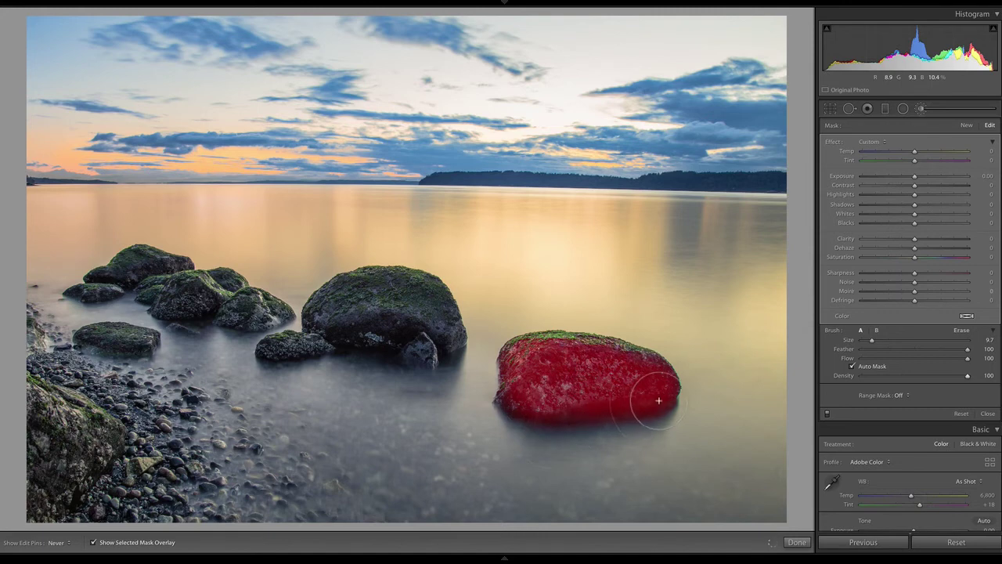
key(h)
key(h)
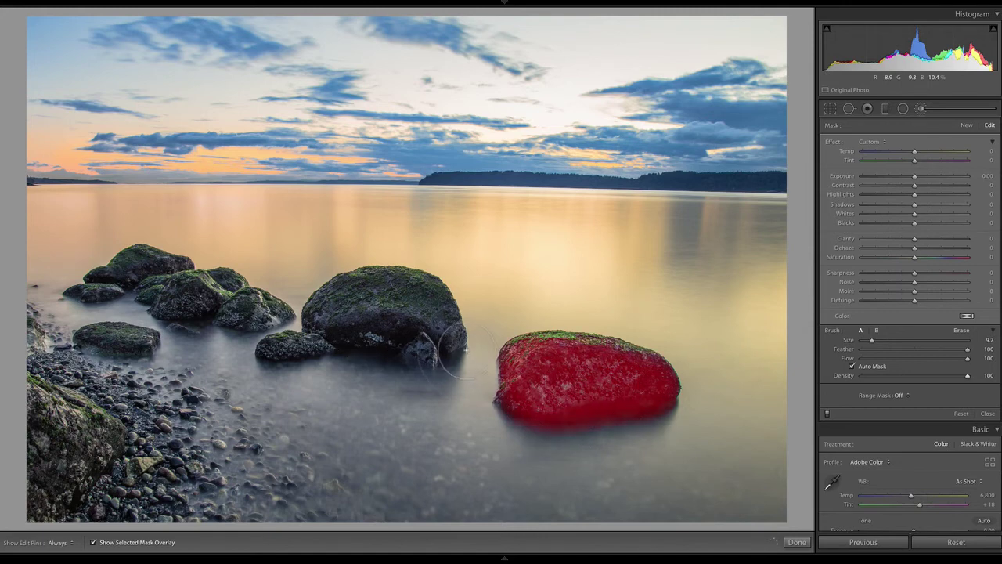
Extend the brush mask over the central boulder and all the smaller rocks standing in the water.
mouse_move(446, 332)
mouse_down()
mouse_move(441, 358)
mouse_move(425, 347)
mouse_move(364, 346)
mouse_up()
key(h)
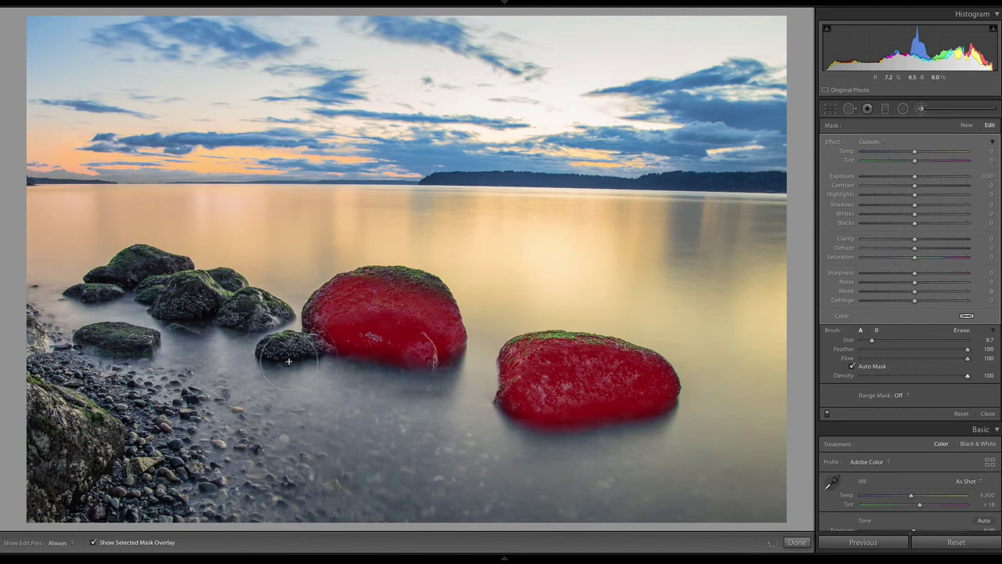
key(h)
mouse_move(199, 311)
mouse_down()
mouse_move(250, 313)
mouse_move(164, 294)
mouse_move(141, 266)
mouse_move(132, 301)
mouse_move(93, 292)
mouse_move(202, 302)
mouse_up()
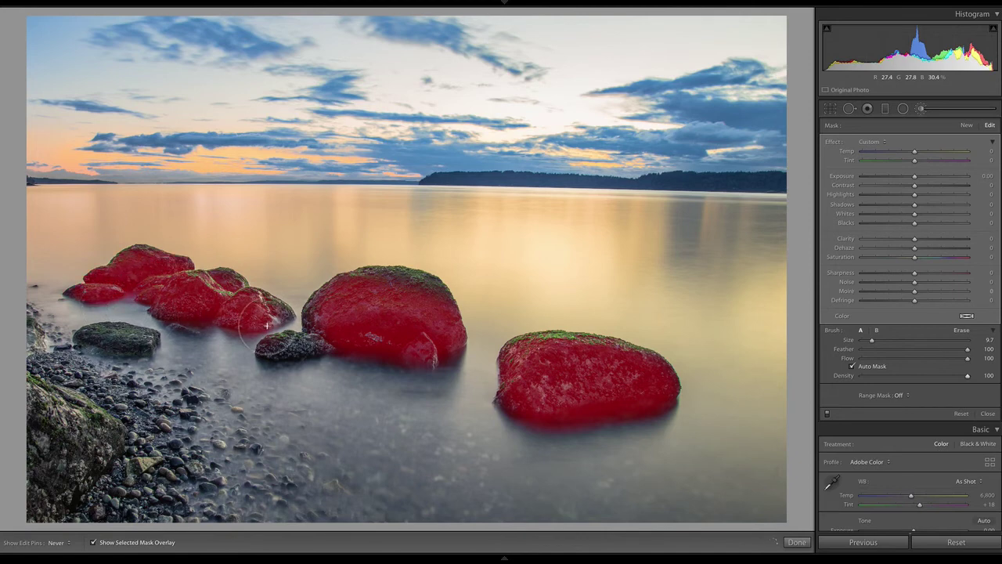
key(h)
mouse_move(351, 360)
mouse_down()
mouse_move(306, 349)
mouse_move(340, 359)
mouse_move(358, 331)
mouse_move(346, 328)
mouse_move(381, 331)
mouse_move(294, 324)
mouse_up()
key(h)
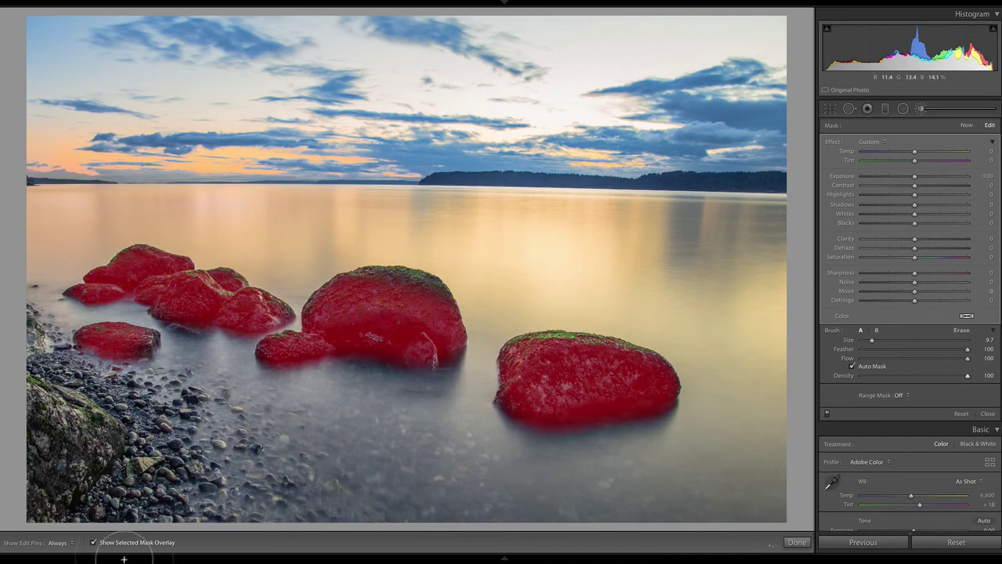
Hide the overlay, set the rock brush's Exposure to 0.80, Shadows to 14 and Clarity to 38, shift Tint toward green, and finish.
key(o)
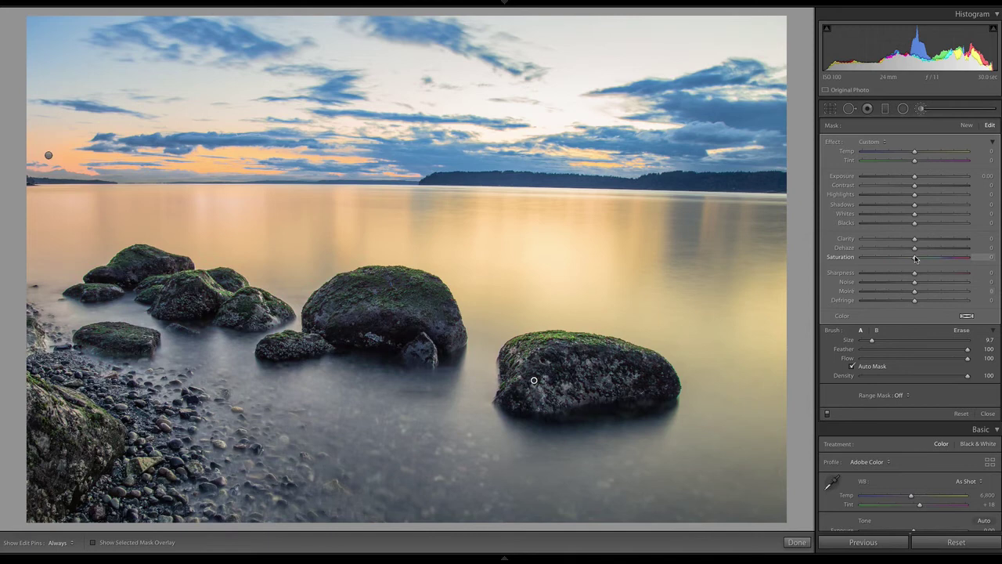
key(Up)
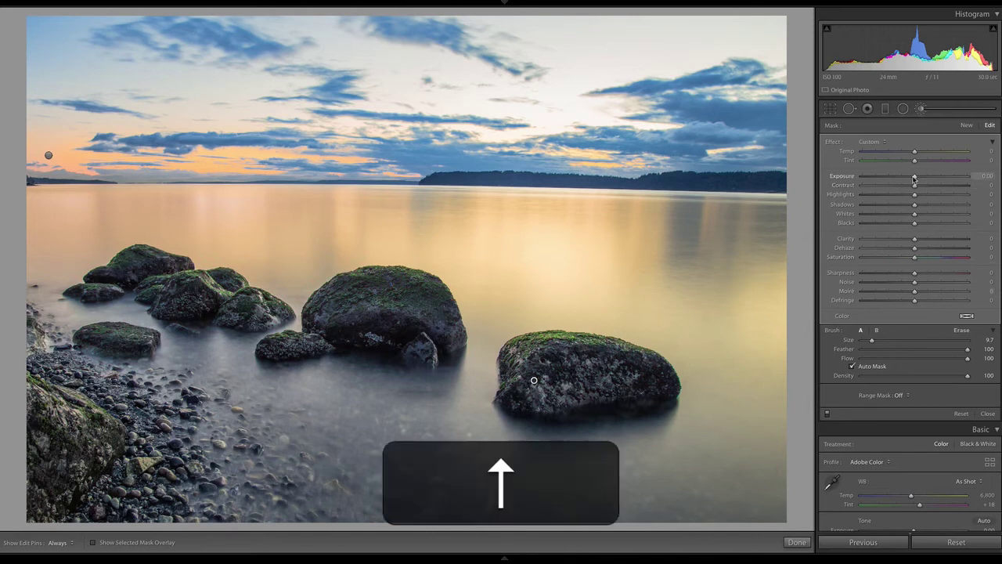
key(Up)
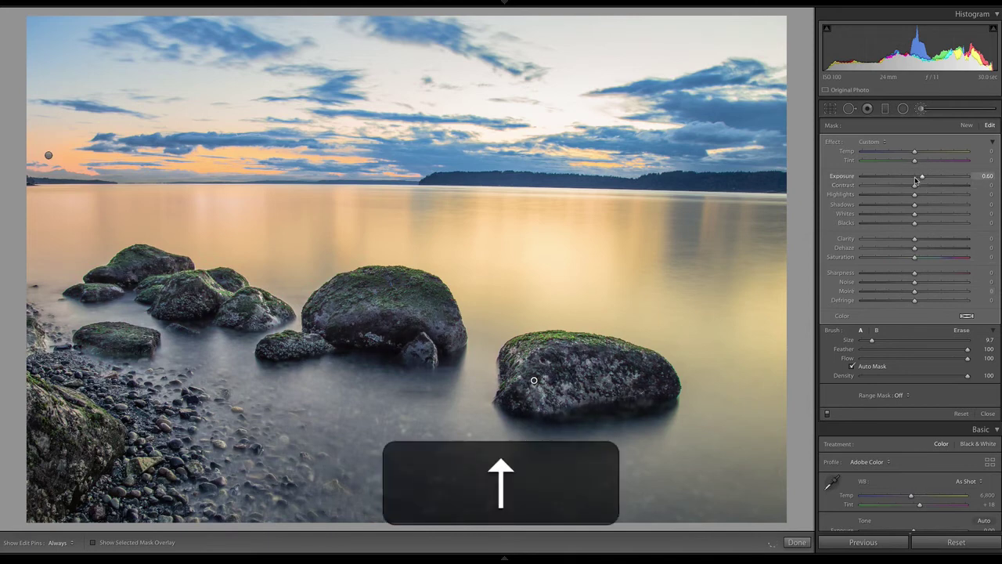
key(Up)
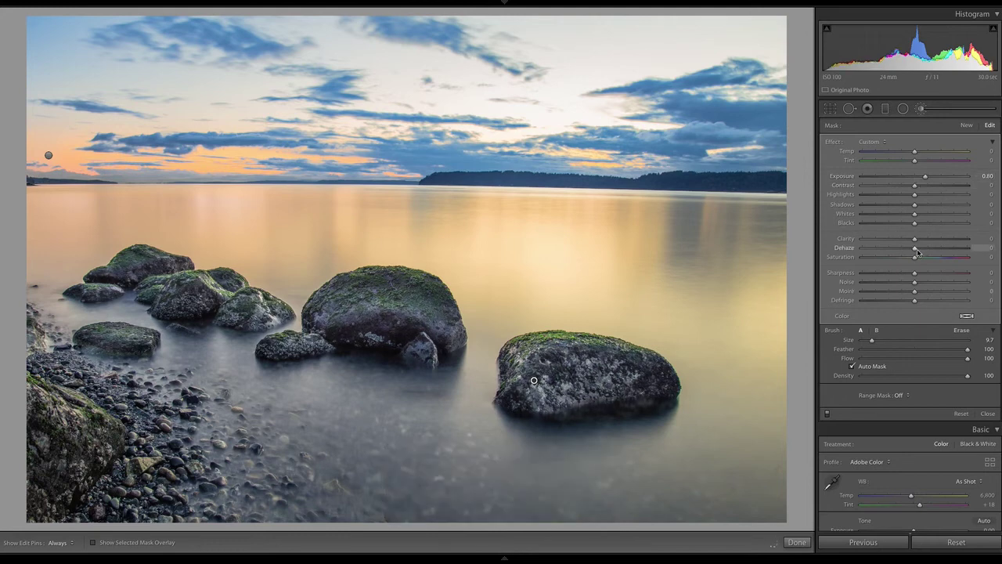
drag(914, 238, 929, 241)
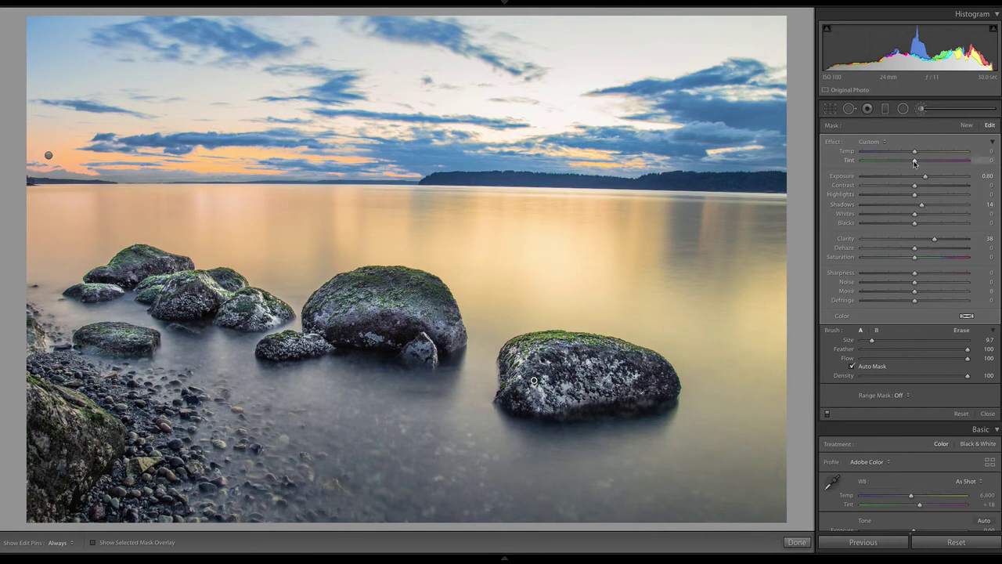
drag(909, 162, 902, 164)
click(918, 108)
Raise the photo's Green saturation to +36 in the HSL adjustments.
scroll(908, 313, down, 8)
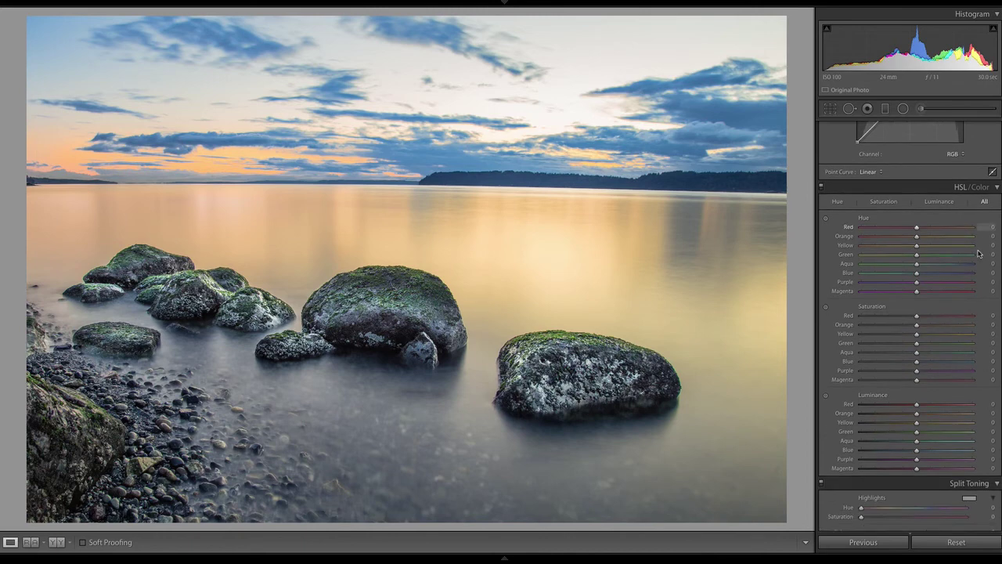
drag(945, 342, 937, 345)
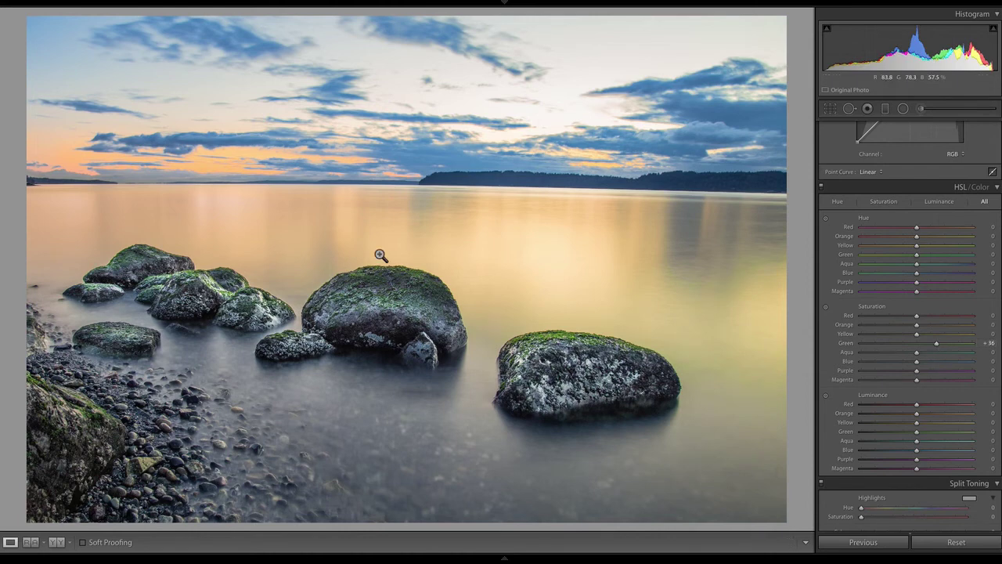
Compare the edited virtual copy with the neighboring warmer version side by side in Reference view, and return to the copy alone.
key(Left)
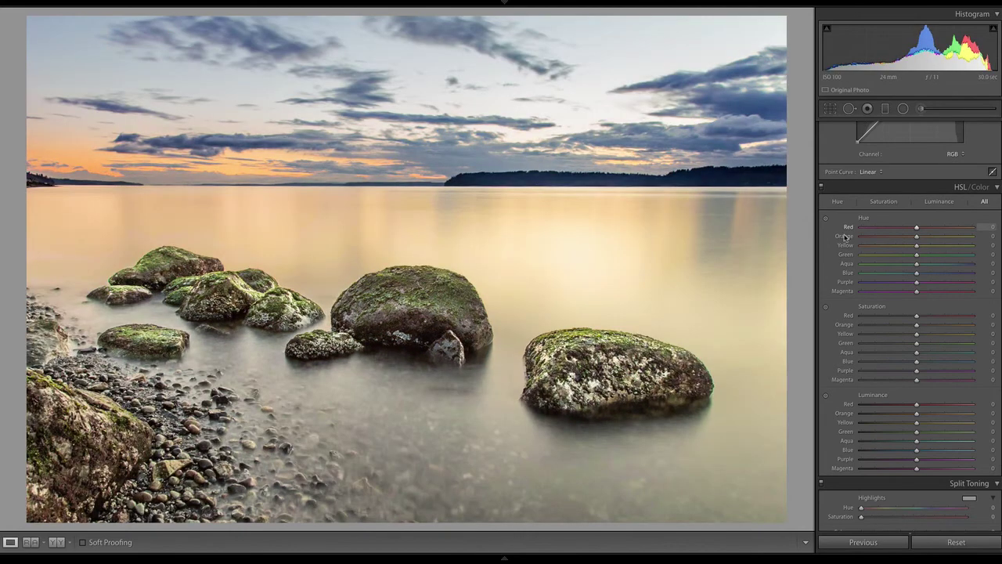
click(30, 541)
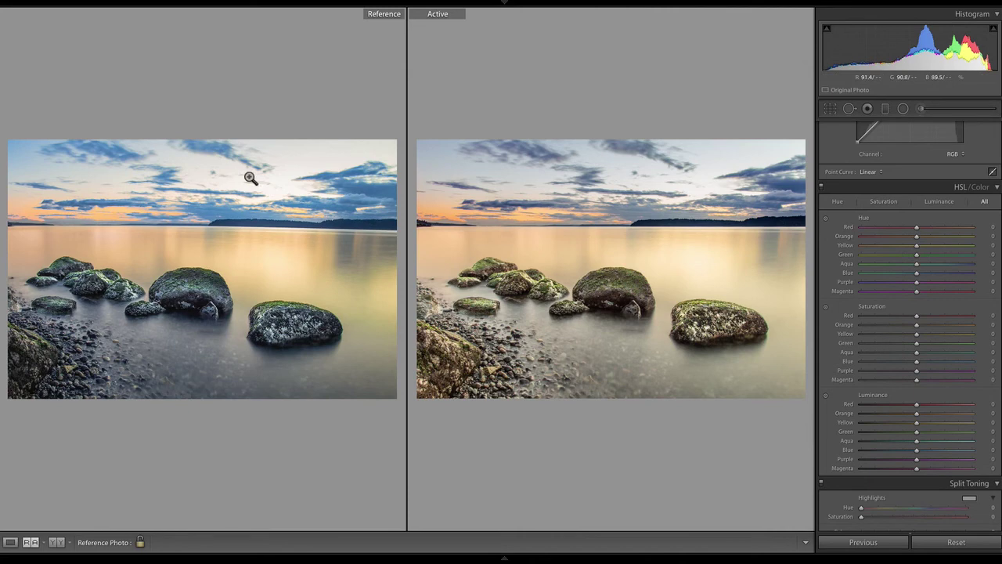
mouse_move(368, 559)
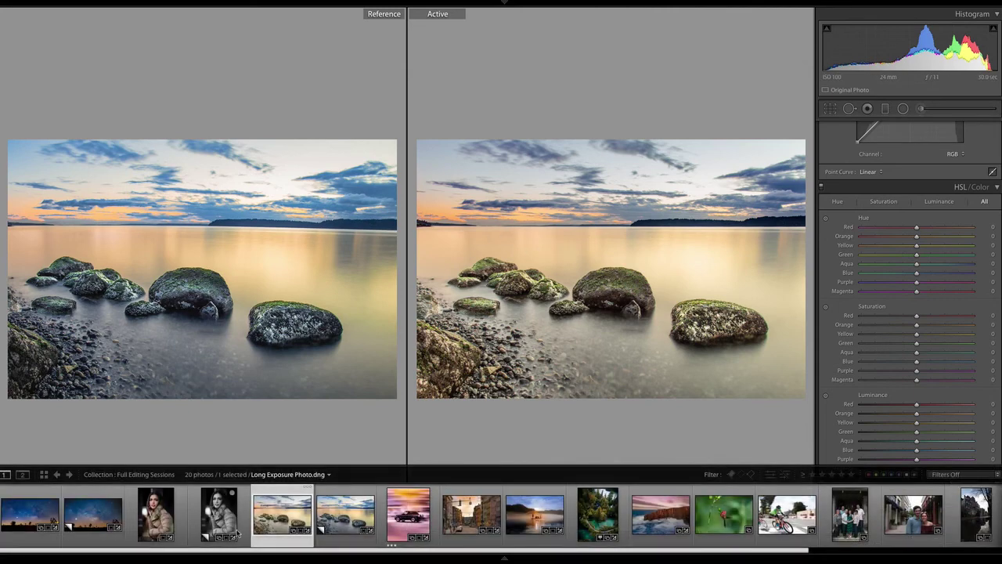
click(337, 507)
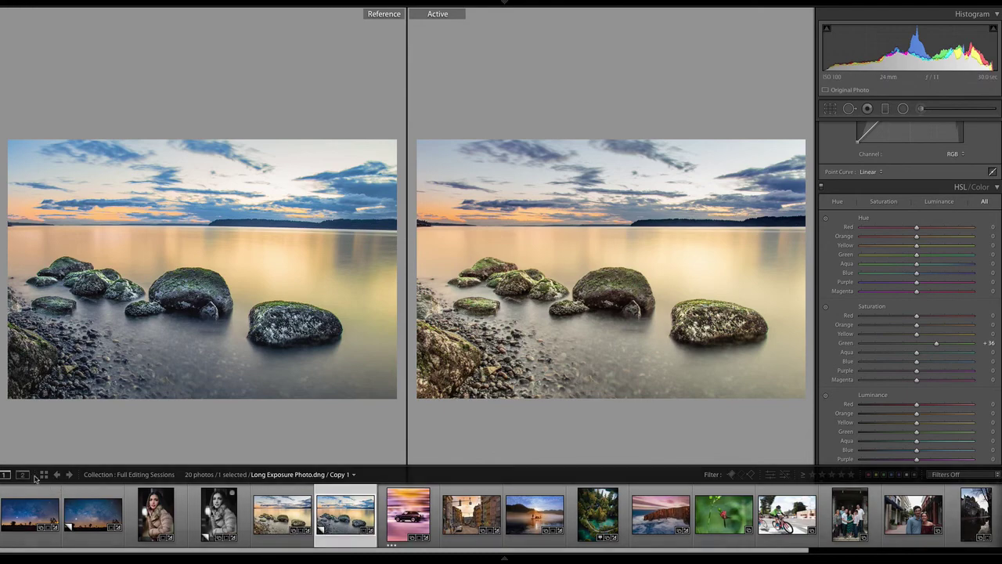
click(9, 541)
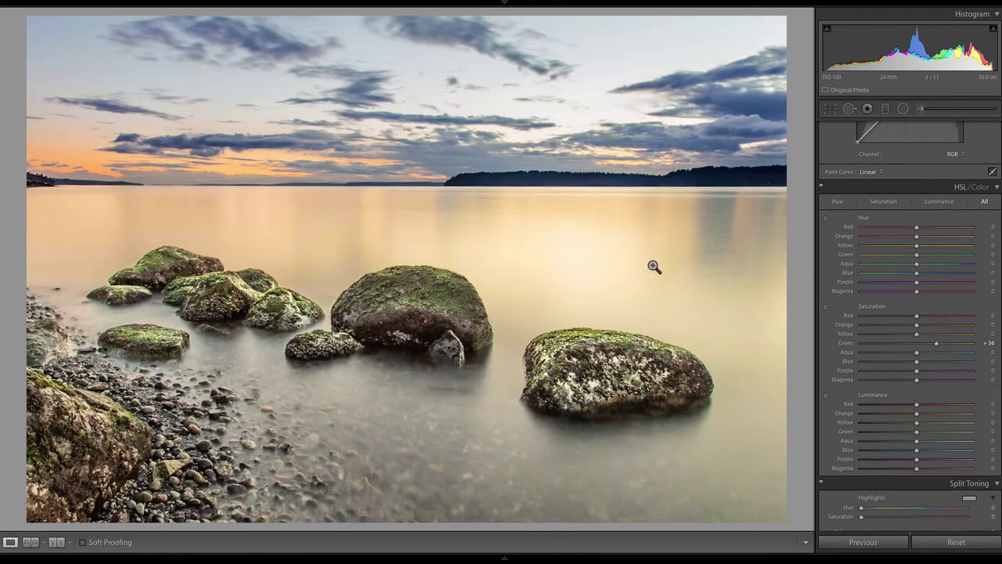
key(Right)
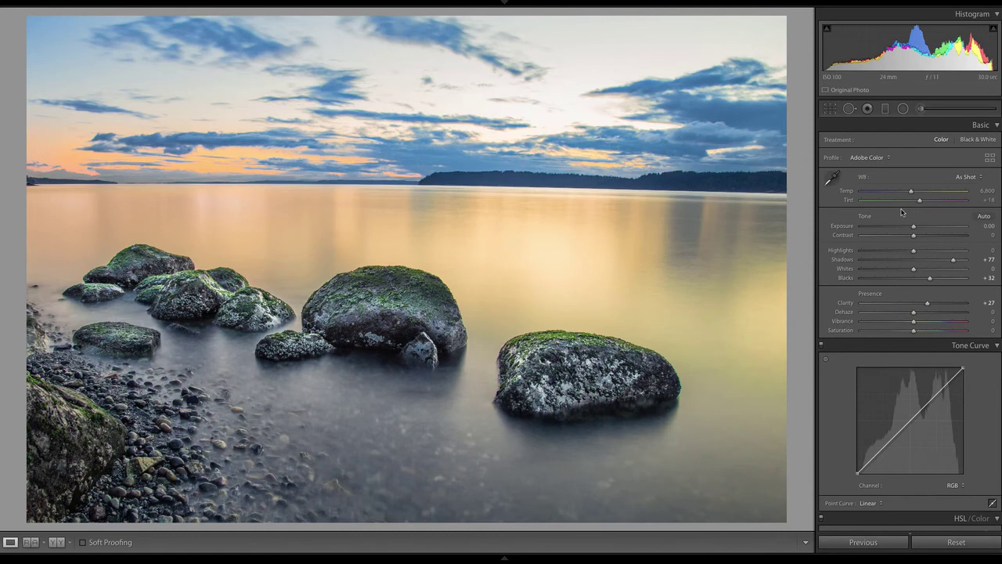
Warm the whole photo by setting the white balance Temp to 8,263, and compare it with the before view.
drag(911, 191, 926, 192)
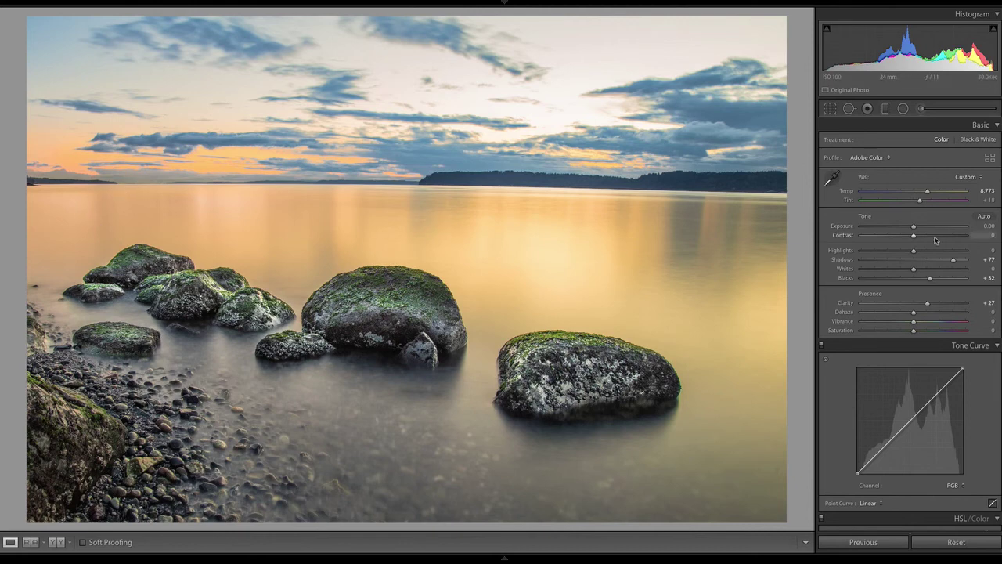
drag(928, 193, 927, 194)
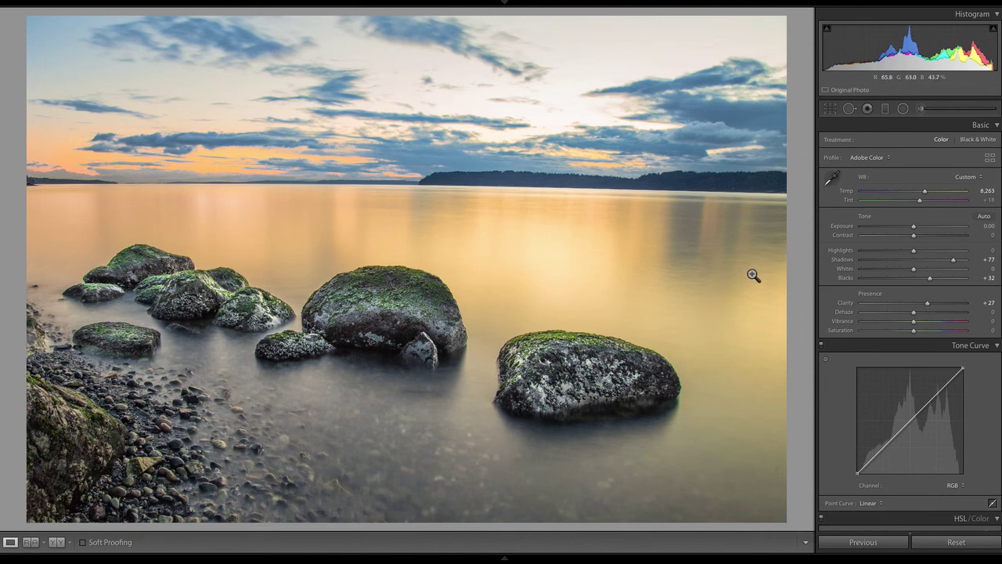
key(backslash)
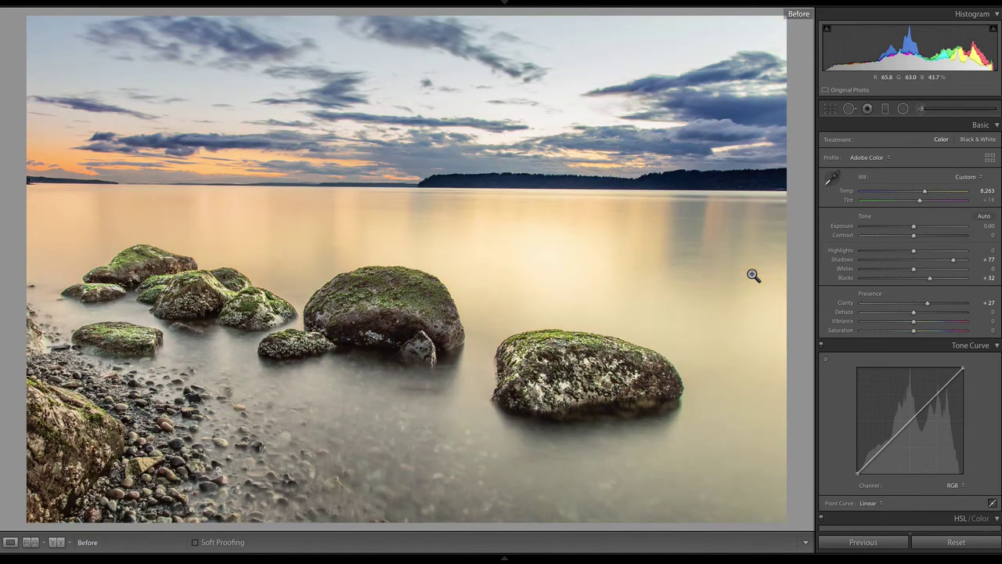
key(backslash)
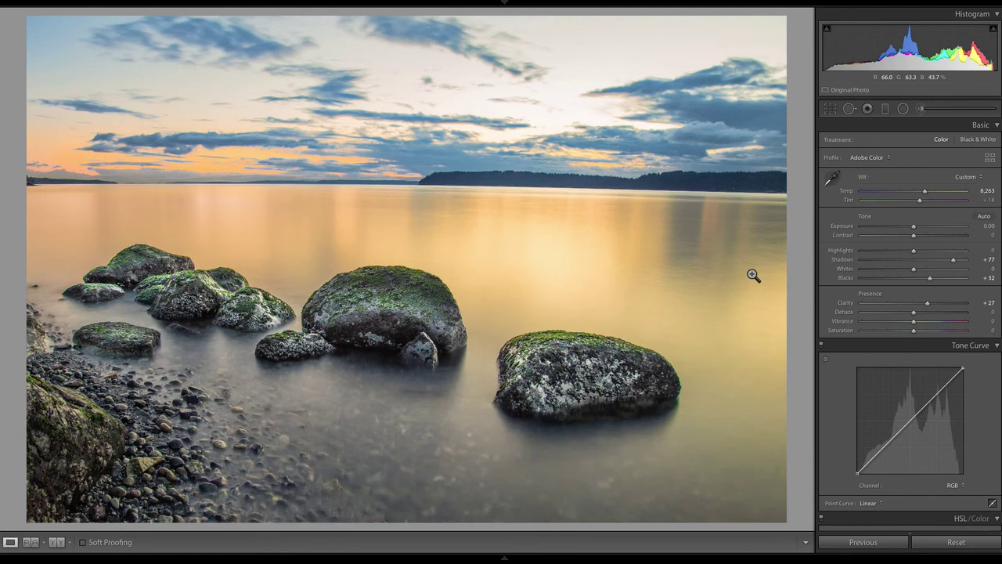
Enable the lens profile corrections for the Canon EF 24-105mm f/4 L IS USM and toggle them to compare their effect.
scroll(909, 324, down, 10)
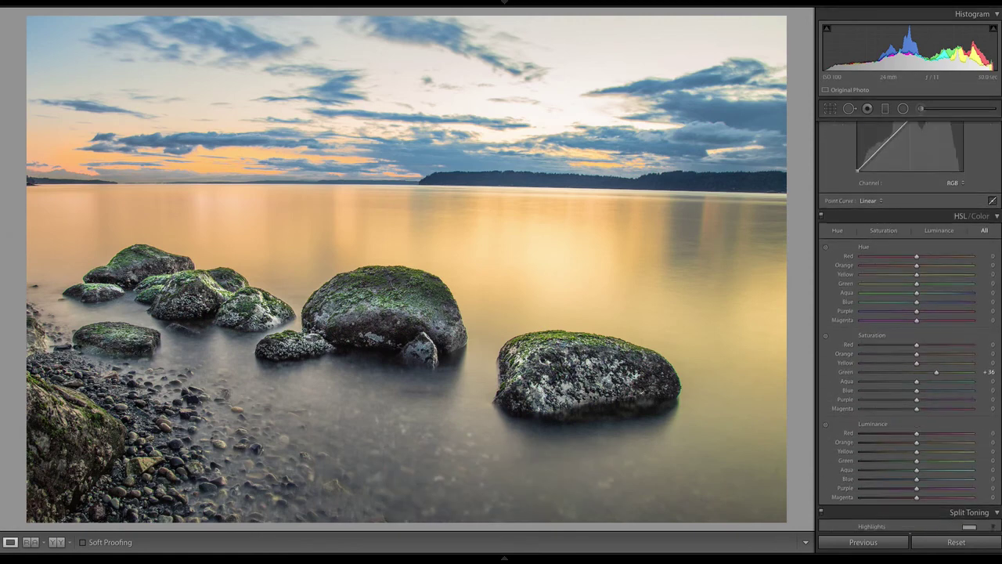
scroll(909, 324, down, 5)
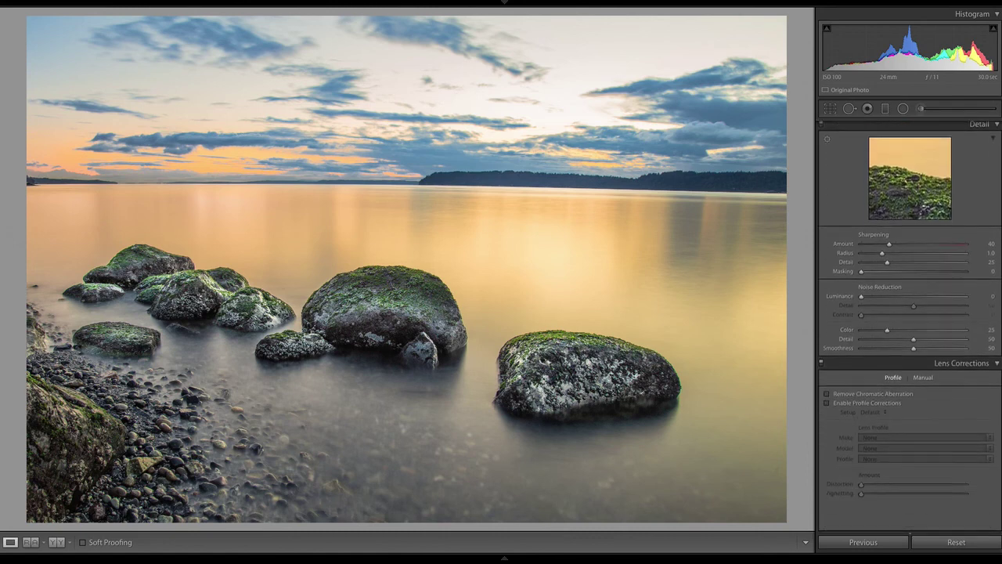
click(861, 343)
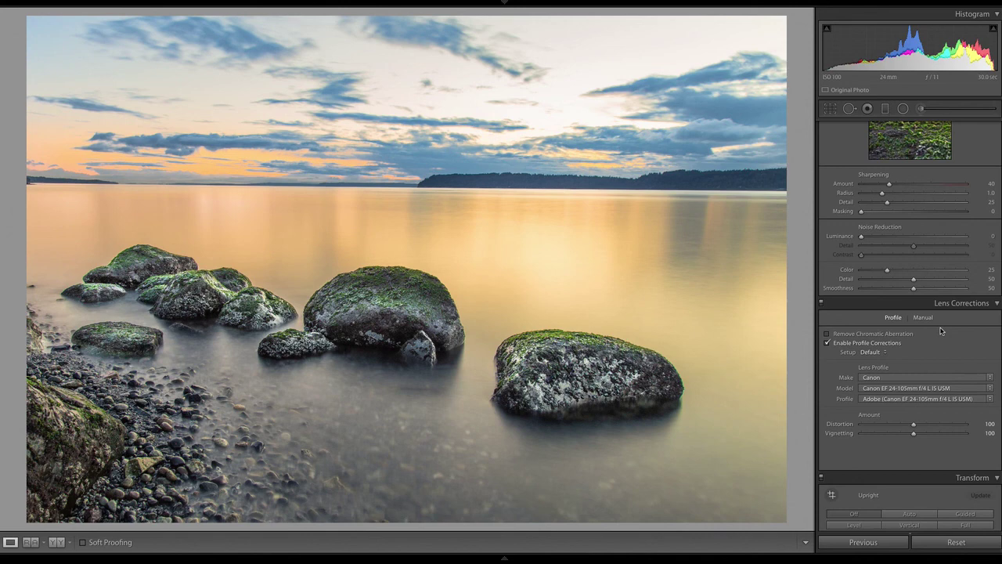
click(825, 342)
click(827, 343)
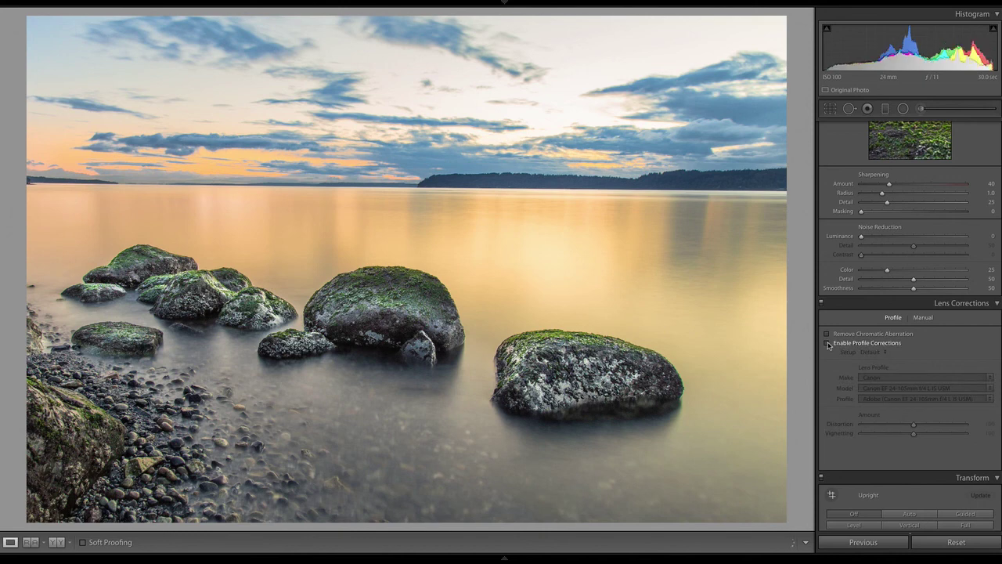
click(828, 343)
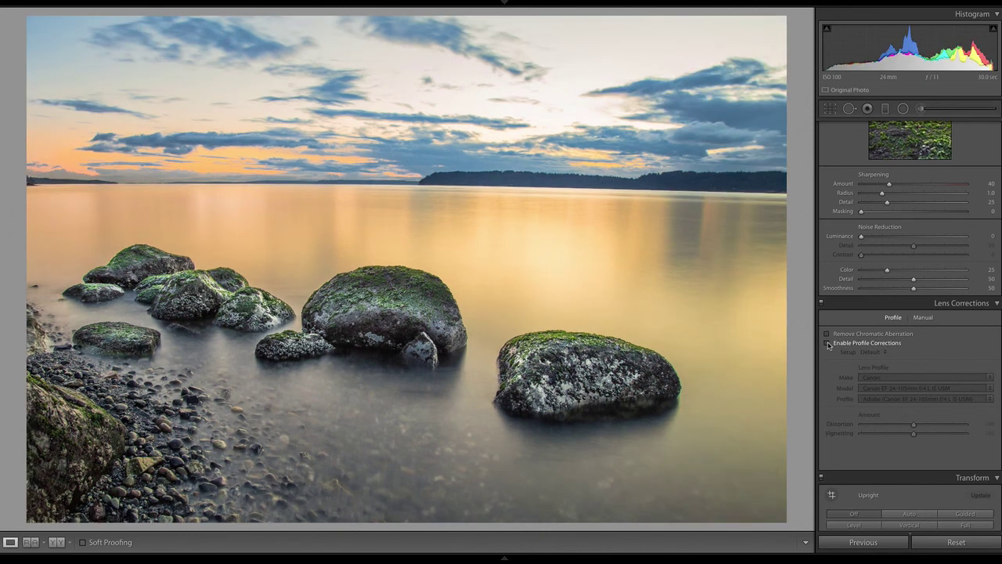